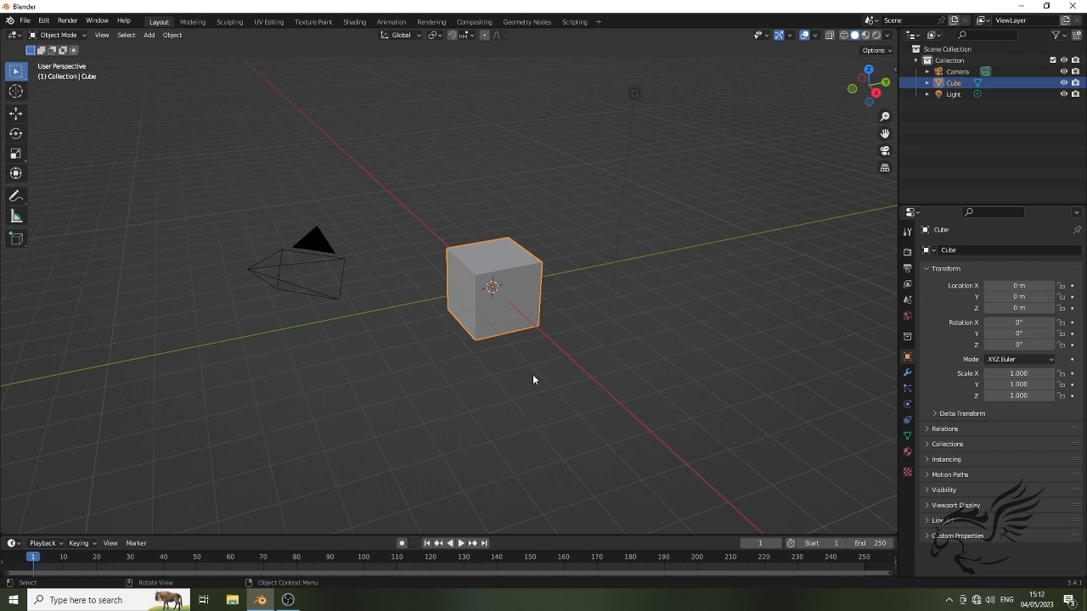
# In the front view, move the cube to about X -1.01 m and Z 1.06 m
pyautogui.click(102, 34)
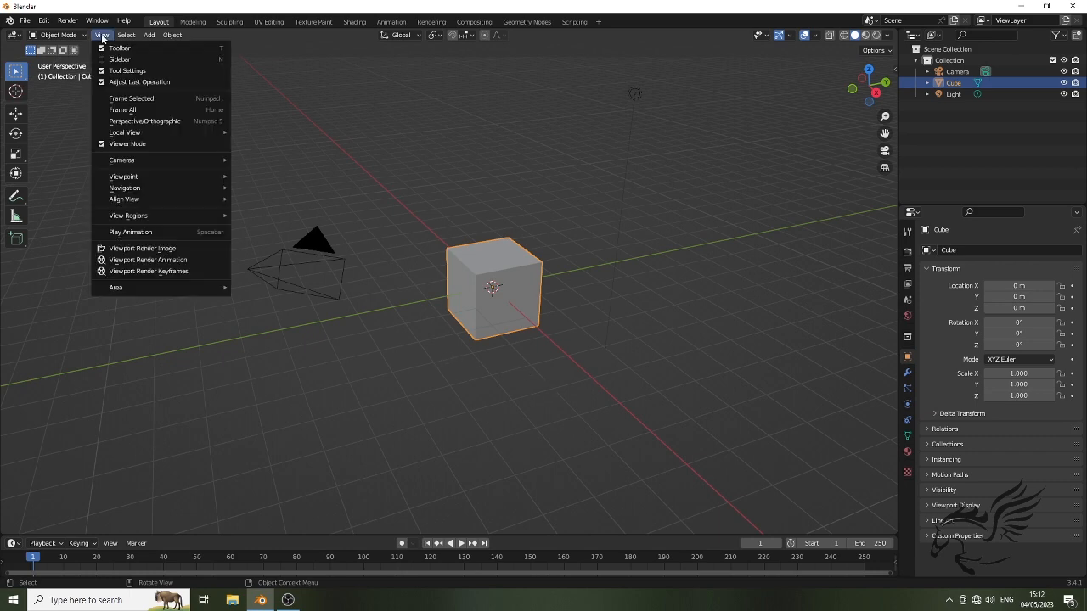
pyautogui.moveTo(131, 180)
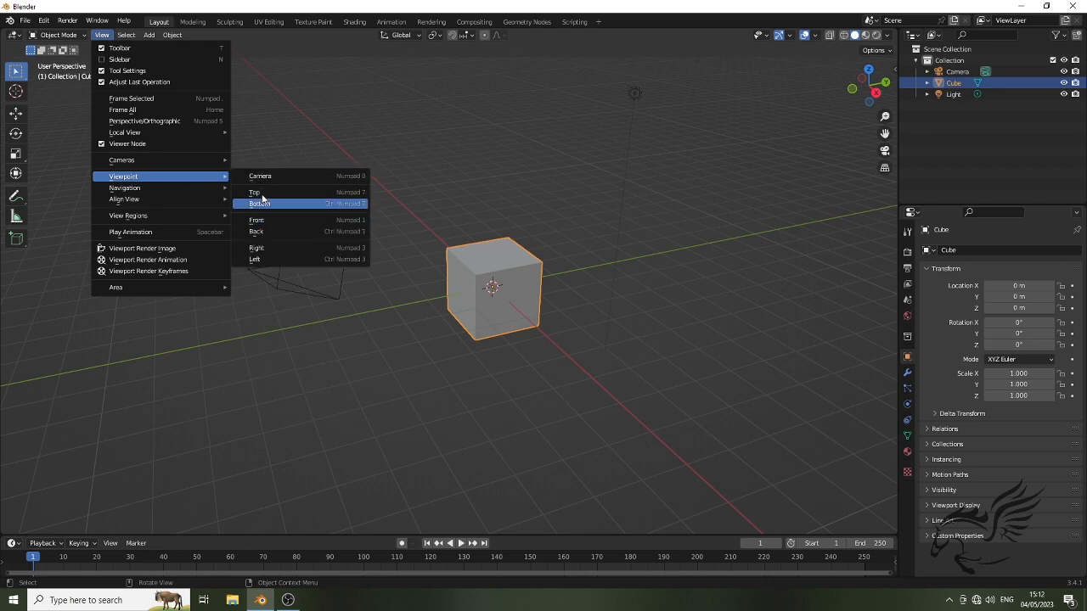
pyautogui.click(263, 222)
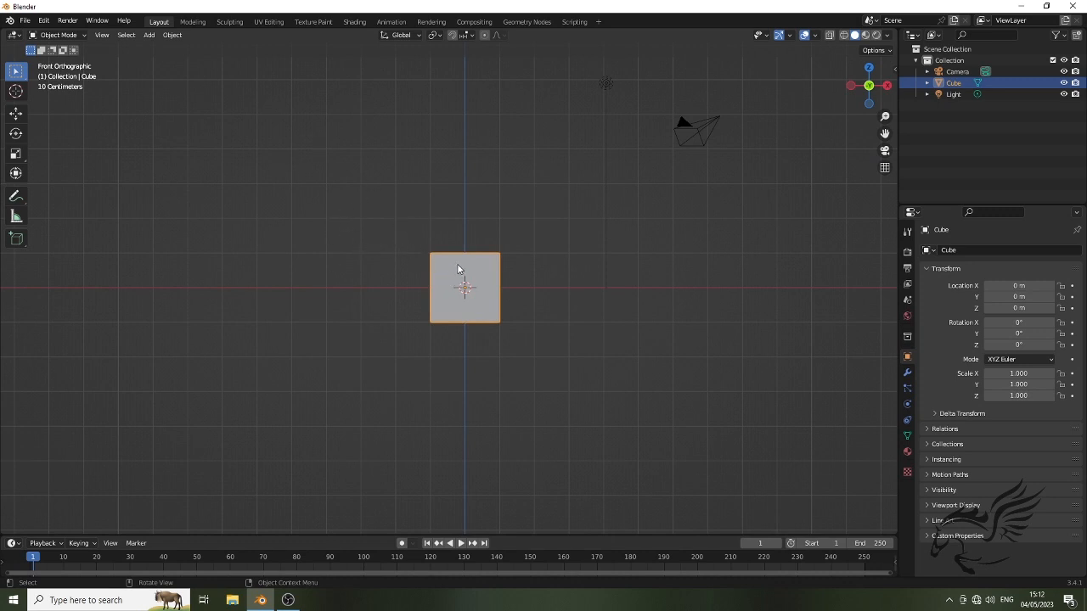
pyautogui.click(16, 117)
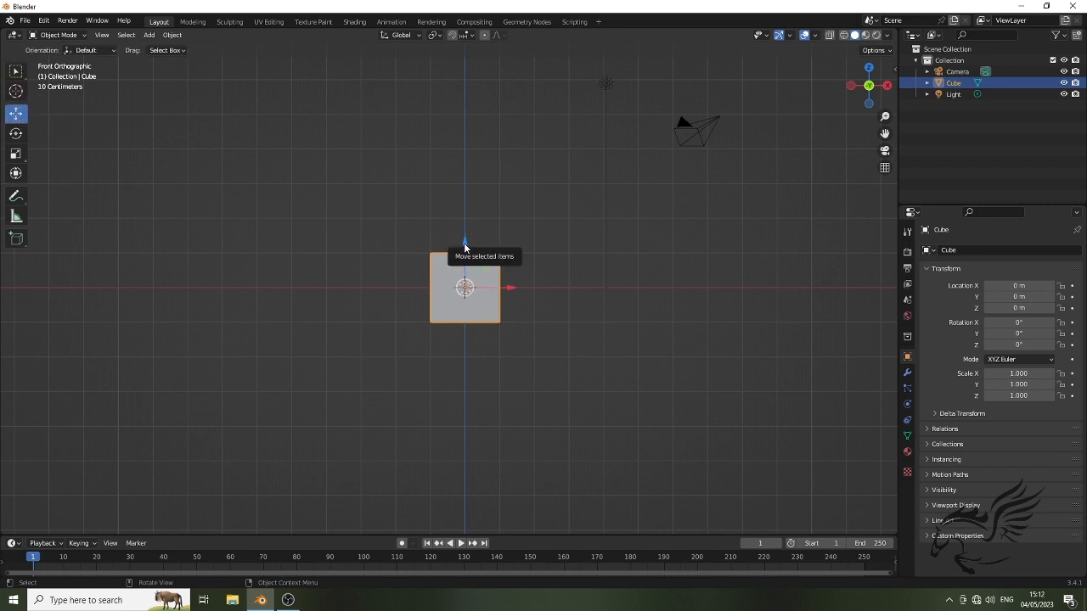
pyautogui.moveTo(465, 246); pyautogui.dragTo(468, 208)
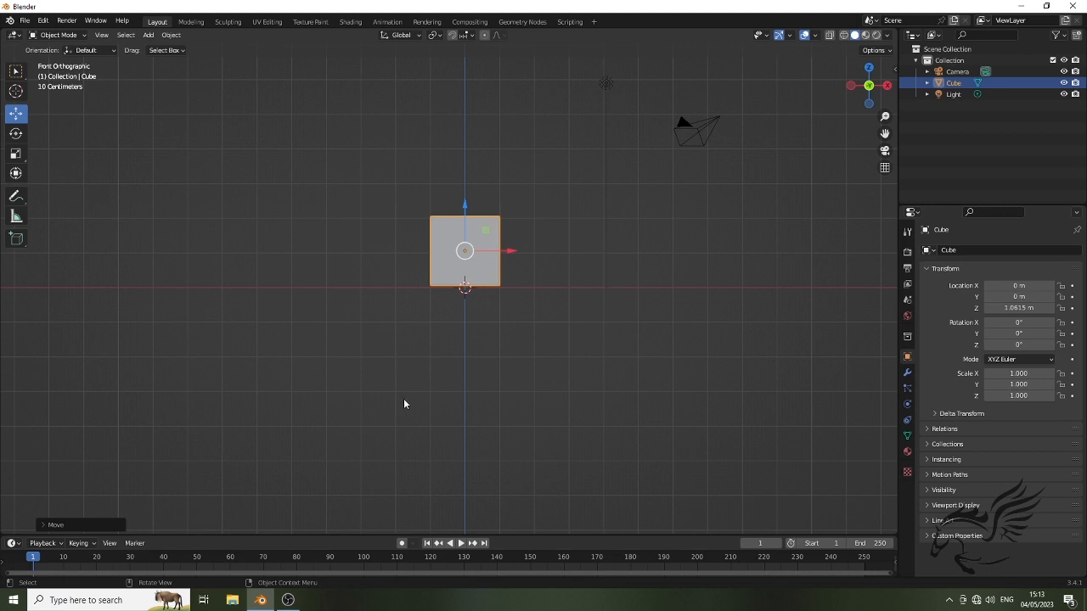
pyautogui.keyDown('shift'); pyautogui.moveTo(403, 405); pyautogui.dragTo(397, 463, button='middle'); pyautogui.keyUp('shift')
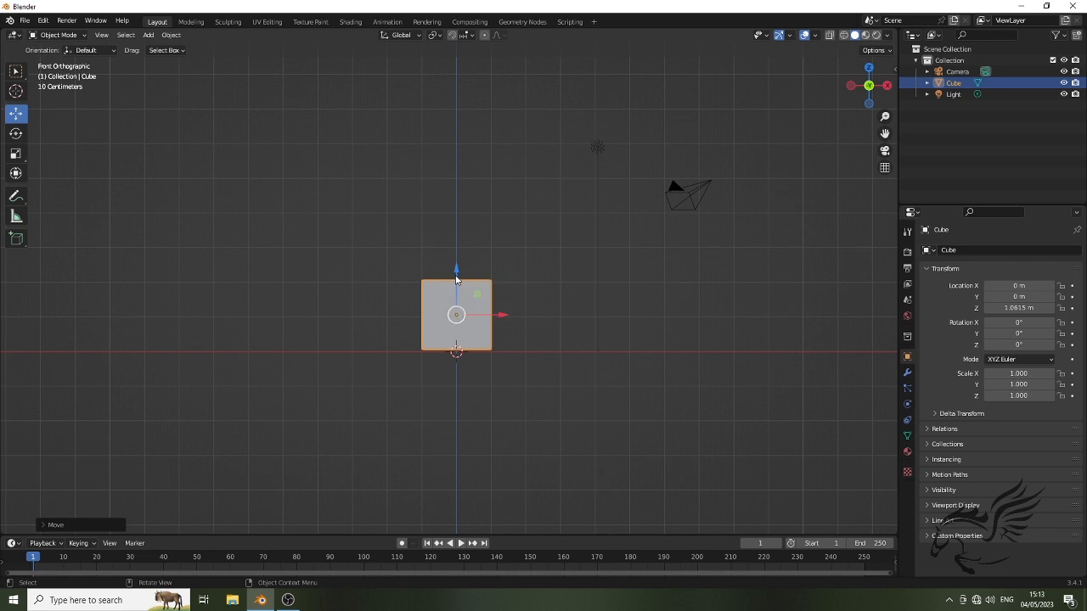
pyautogui.moveTo(501, 317); pyautogui.dragTo(464, 316)
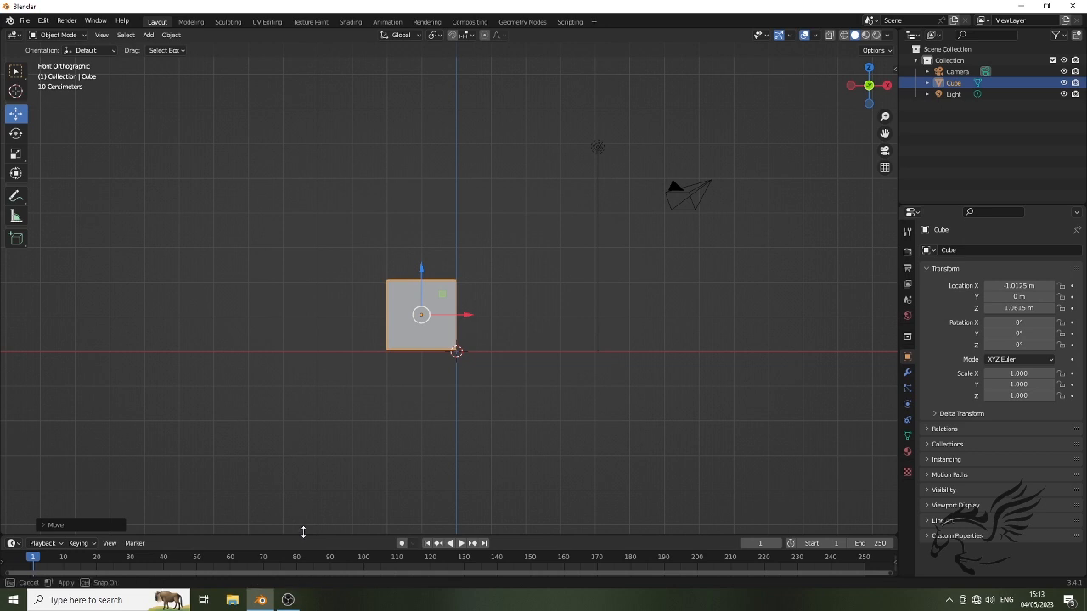
# Enlarge the timeline area and set the animation's end frame to 50
pyautogui.moveTo(302, 535); pyautogui.dragTo(306, 501)
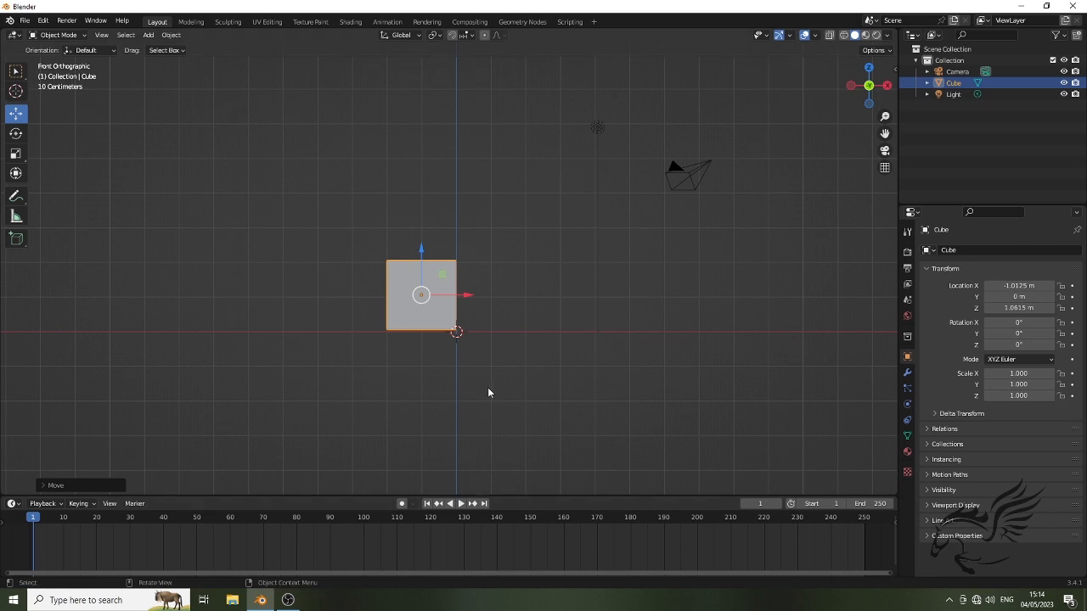
pyautogui.scroll(3, 467, 369)
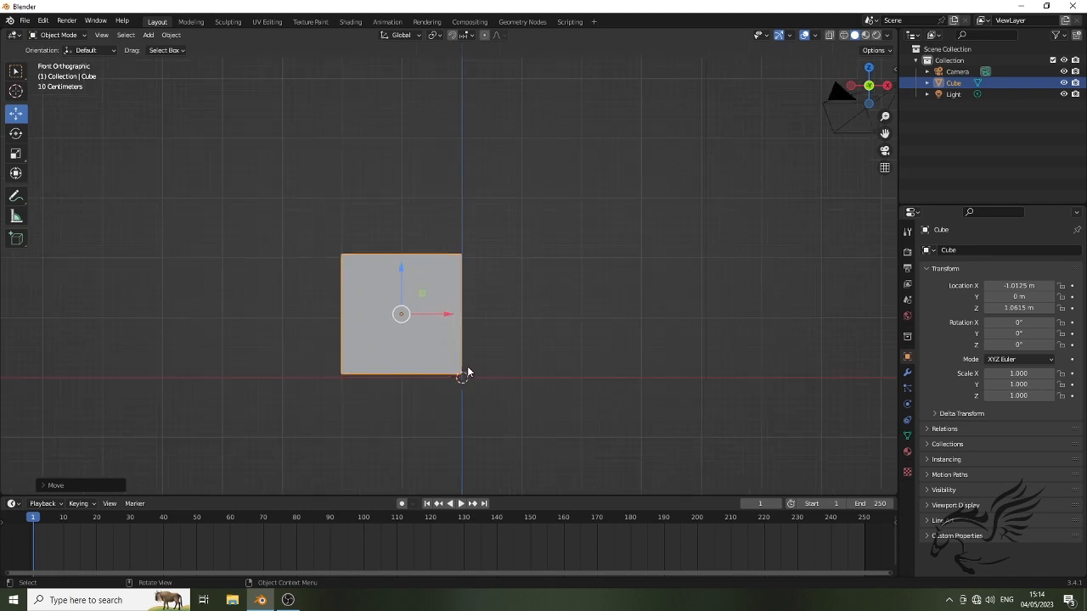
pyautogui.scroll(1, 467, 372)
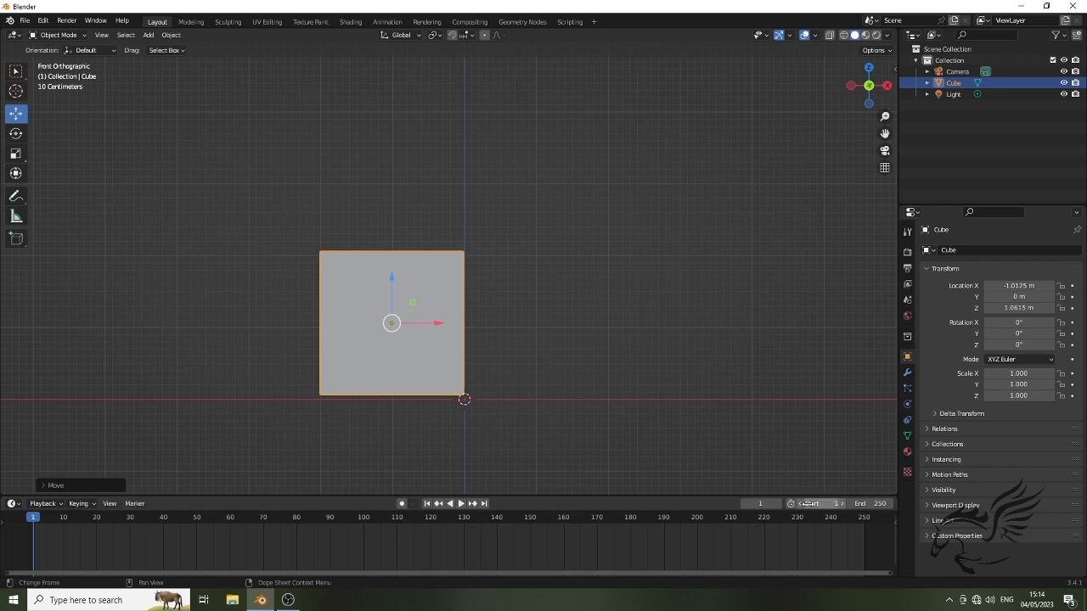
pyautogui.click(877, 503)
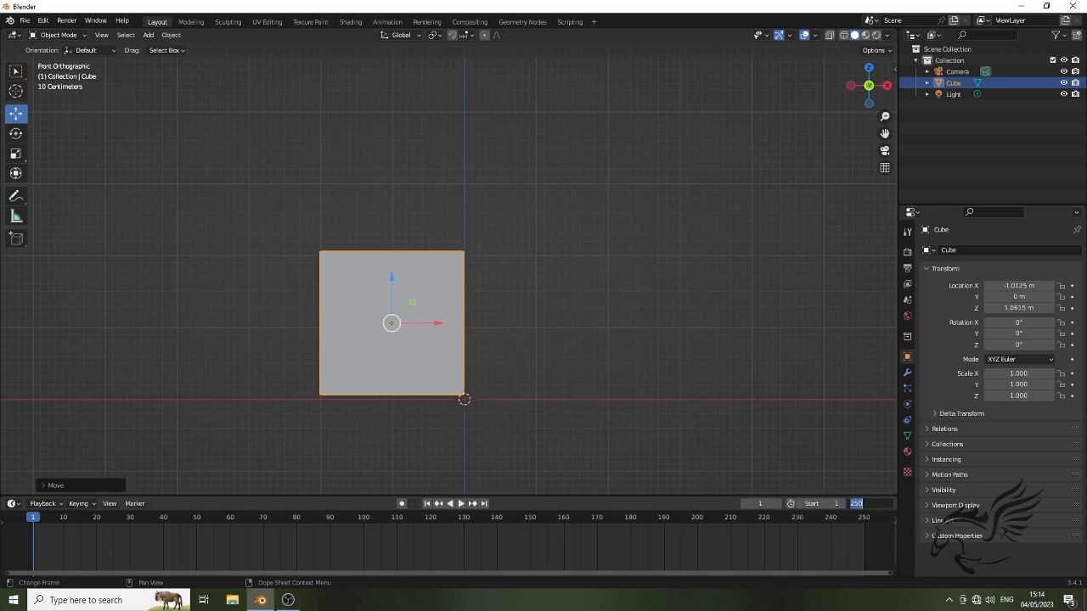
pyautogui.click(856, 503)
pyautogui.press('BackSpace')
pyautogui.press('Return')
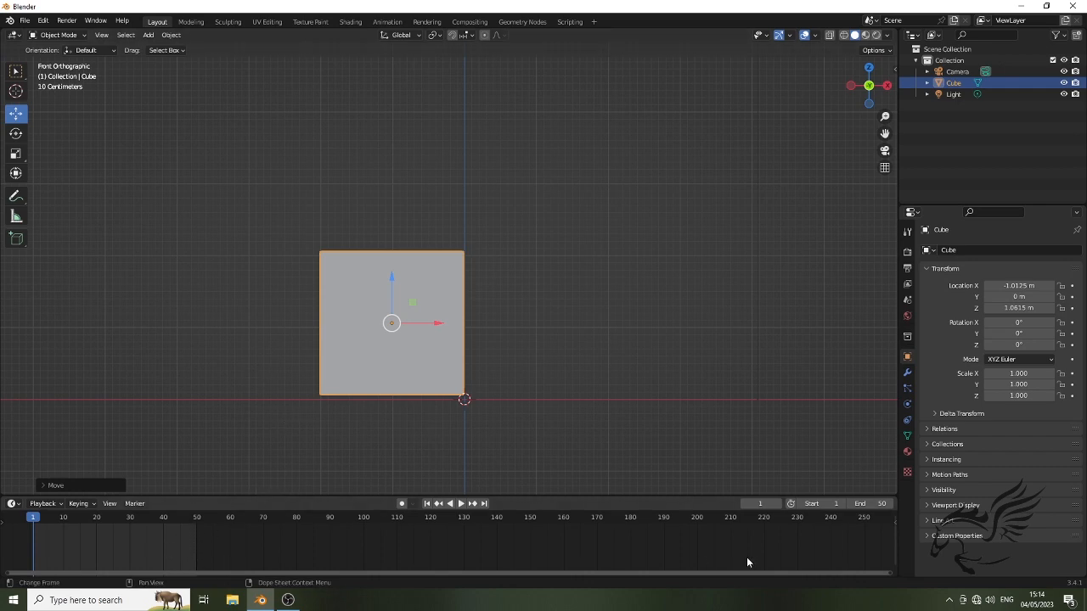
pyautogui.moveTo(889, 573); pyautogui.dragTo(457, 571)
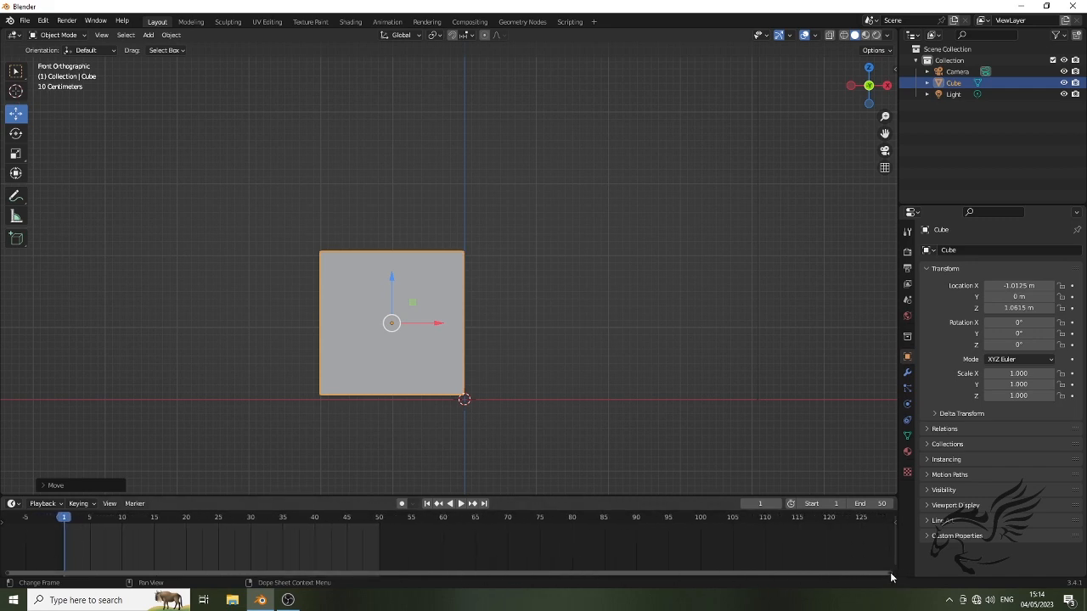
pyautogui.moveTo(890, 575); pyautogui.dragTo(374, 571)
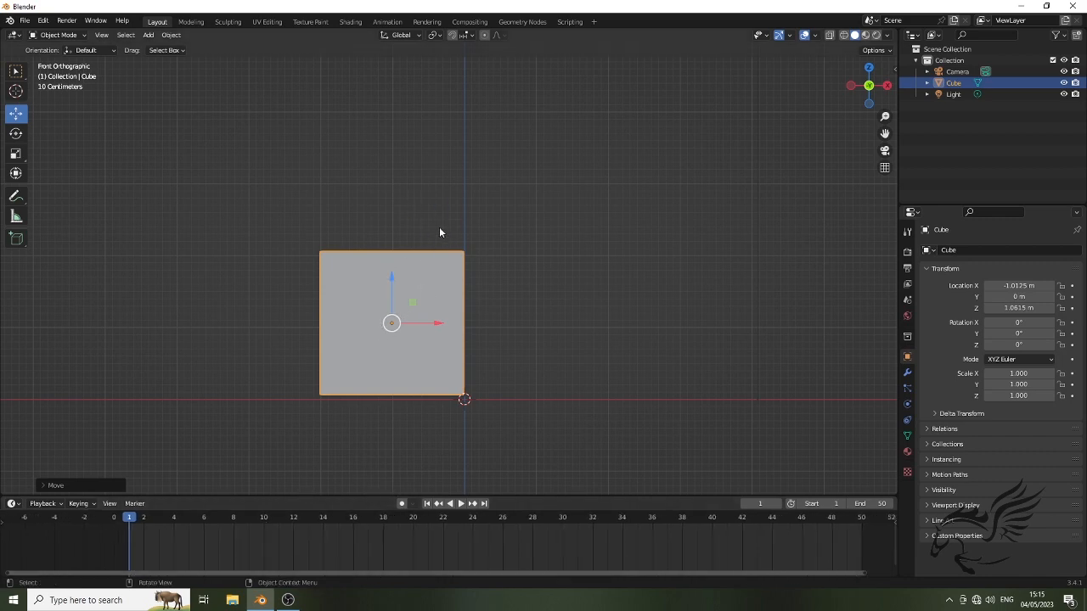
# Lower the cube onto the ground line at about Z 1.006 m and insert a Location, Rotation & Scale keyframe at frame 1
pyautogui.moveTo(391, 277); pyautogui.dragTo(407, 292)
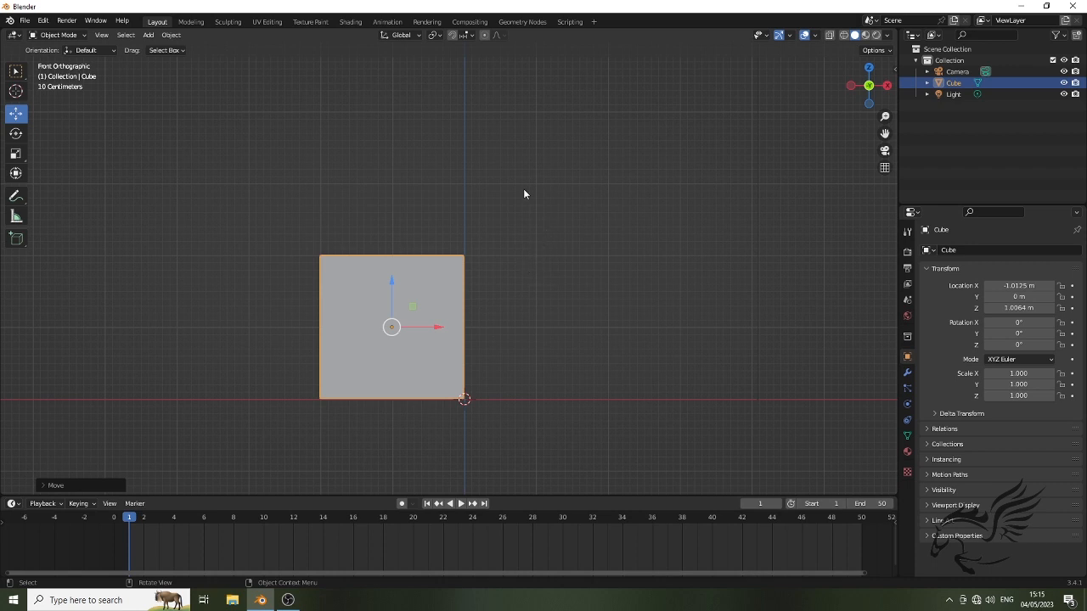
pyautogui.press('i')
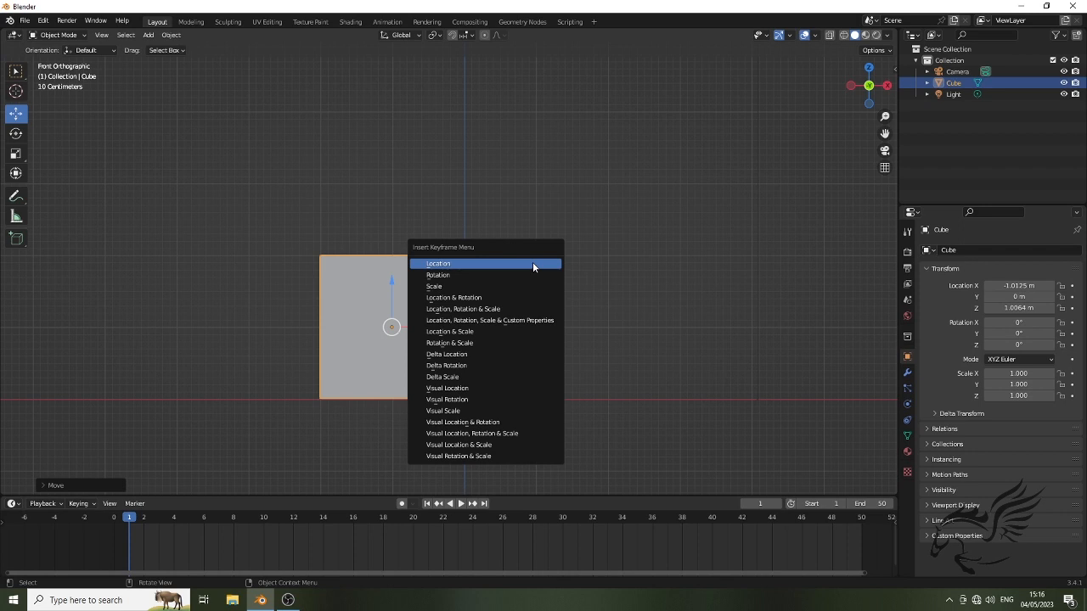
pyautogui.click(489, 311)
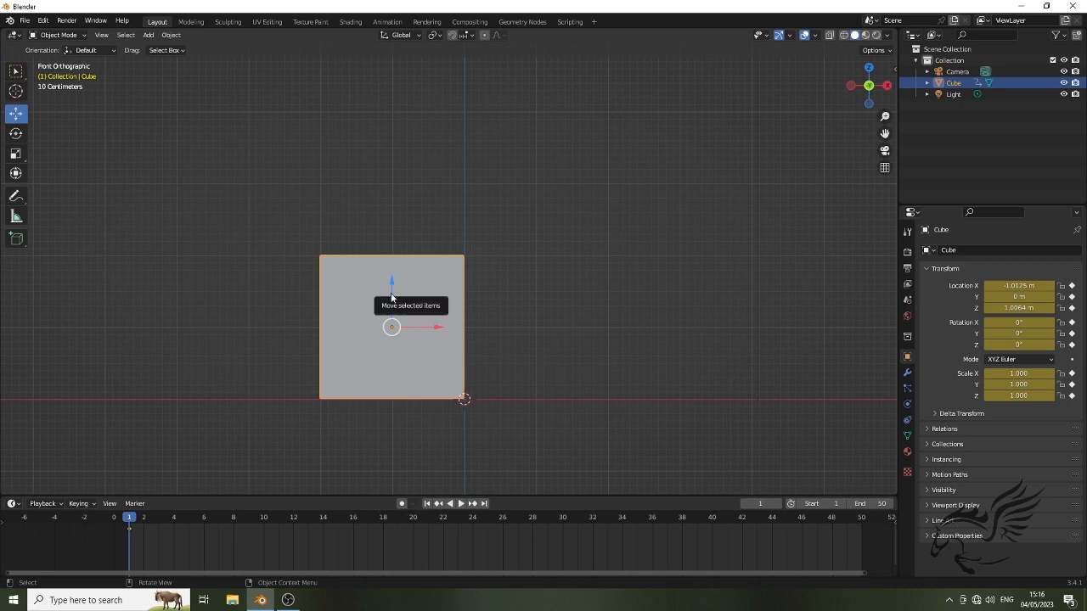
# At frame 2, scale the cube down uniformly to about 0.48
pyautogui.click(145, 523)
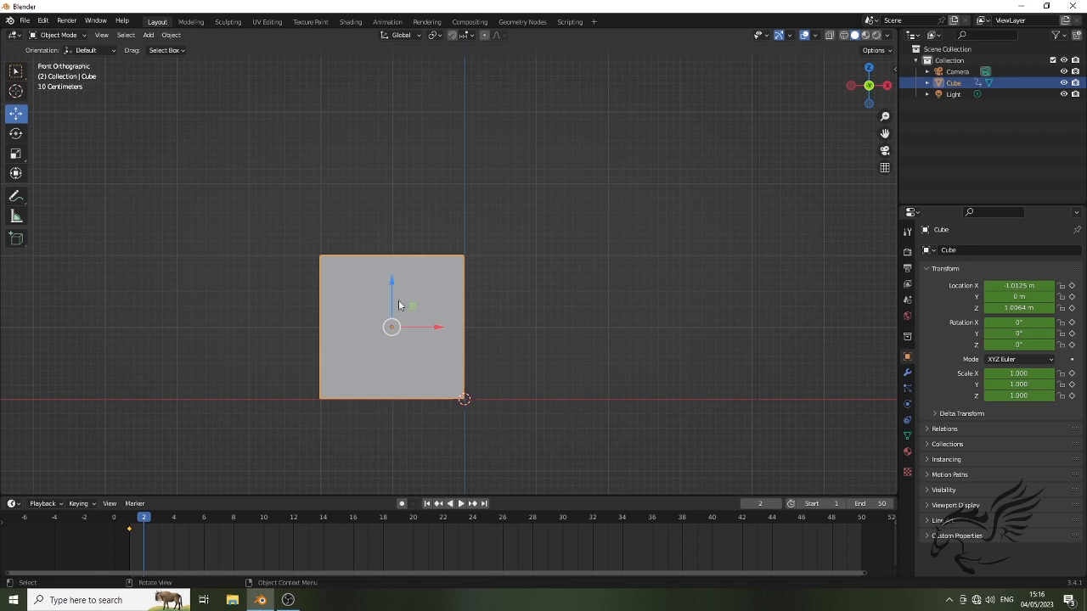
pyautogui.moveTo(523, 349); pyautogui.dragTo(461, 360, button='middle')
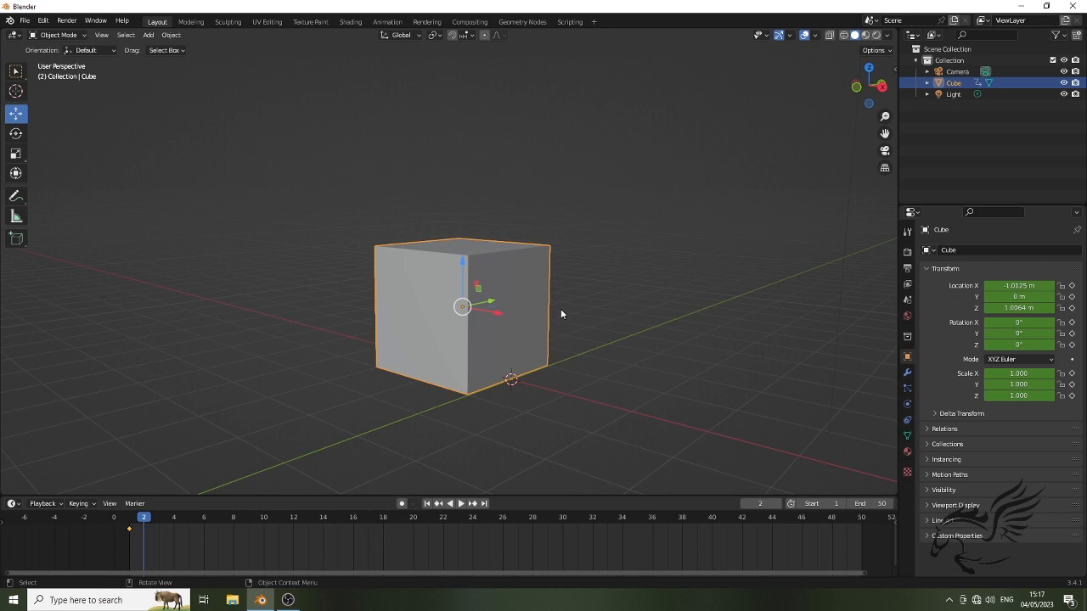
pyautogui.press('s')
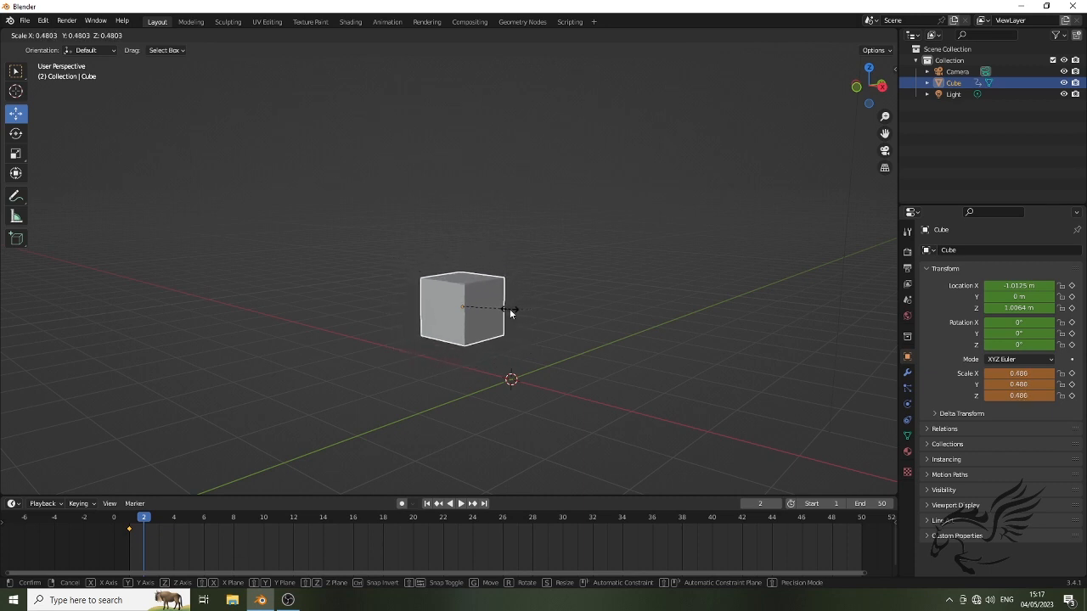
pyautogui.click(510, 310)
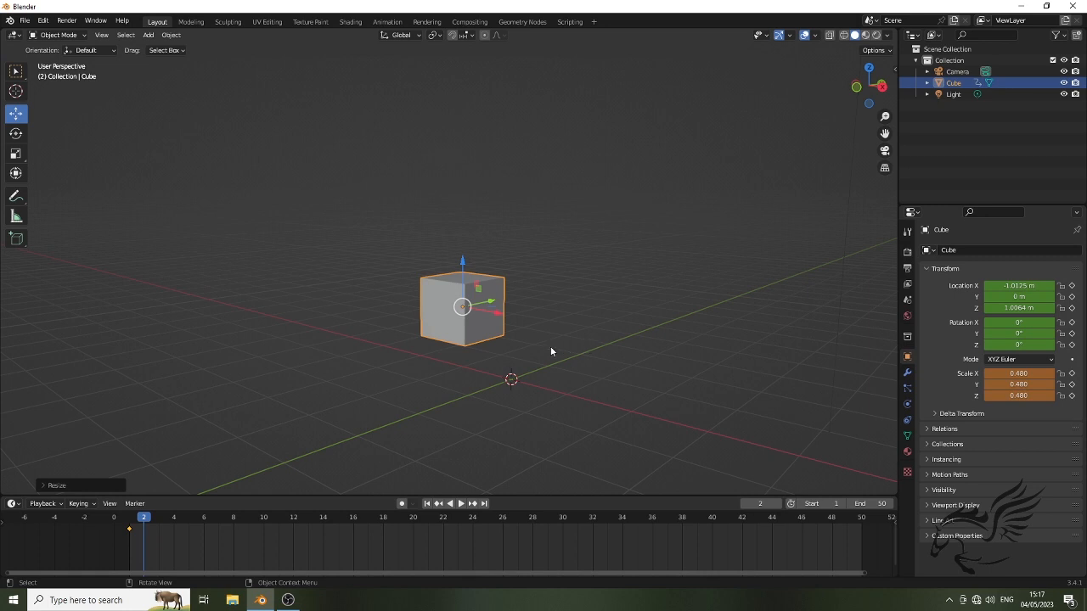
# Lower the shrunken cube to about Z 0.502 m in the front view and insert a Location, Rotation & Scale keyframe at frame 2
pyautogui.moveTo(535, 356); pyautogui.dragTo(584, 362, button='middle')
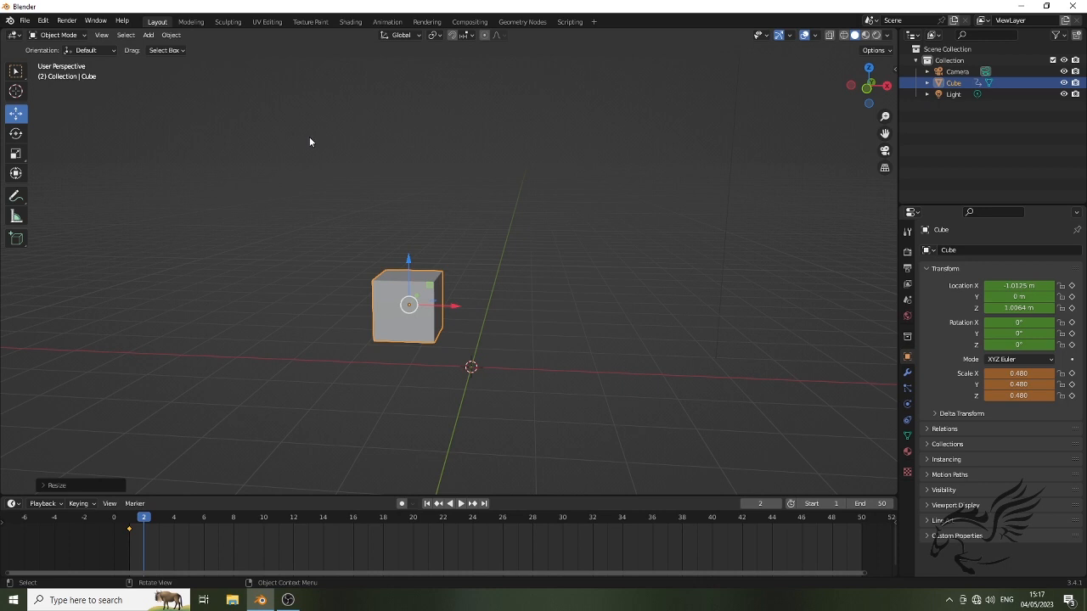
pyautogui.press('KP_1')
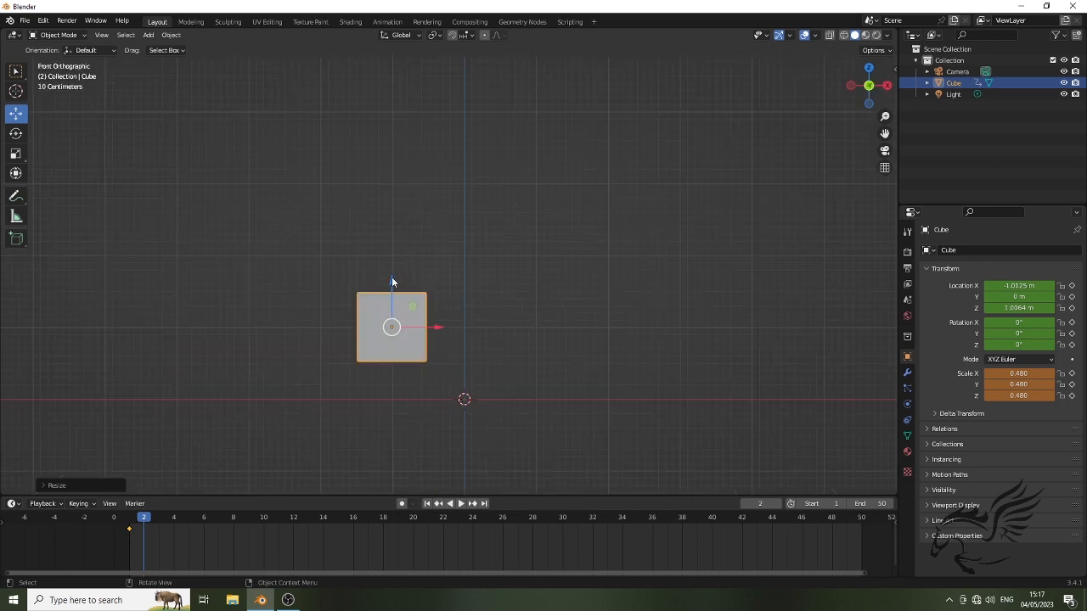
pyautogui.moveTo(392, 281); pyautogui.dragTo(397, 320)
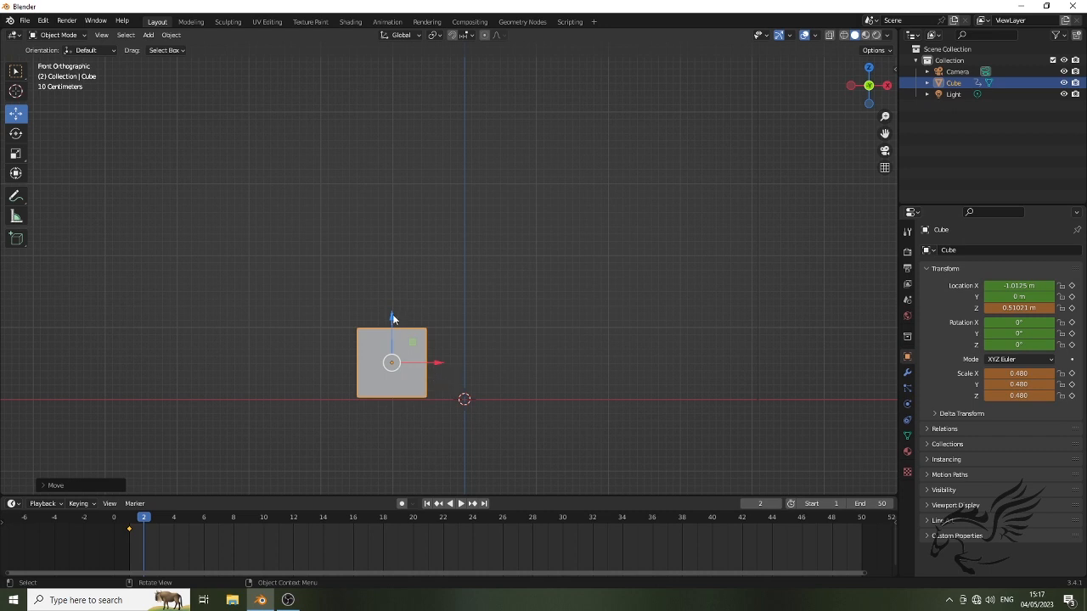
pyautogui.moveTo(392, 319); pyautogui.dragTo(424, 328)
pyautogui.press('i')
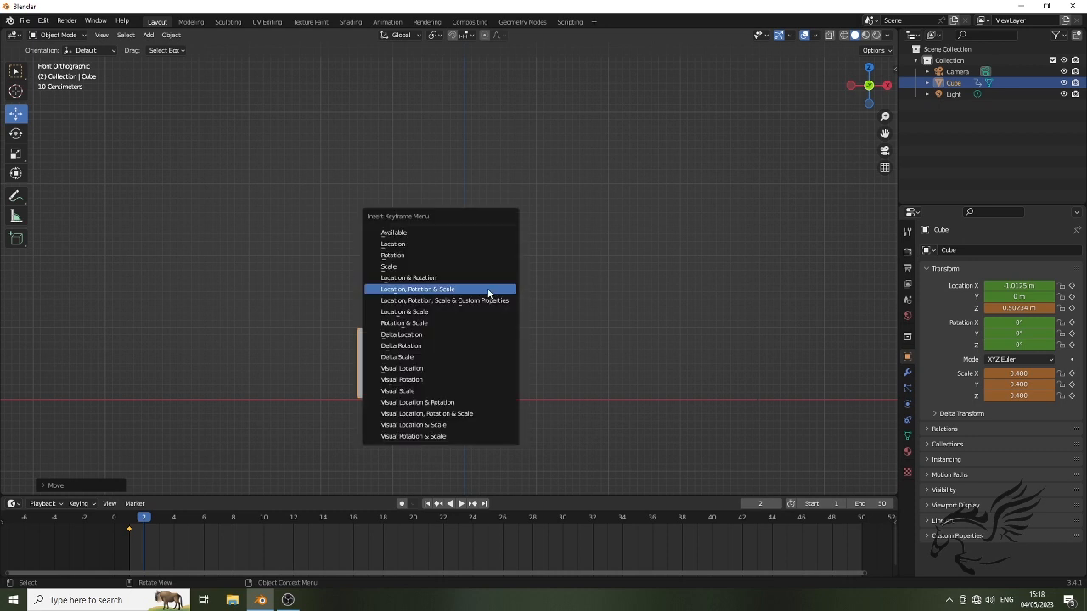
pyautogui.click(438, 291)
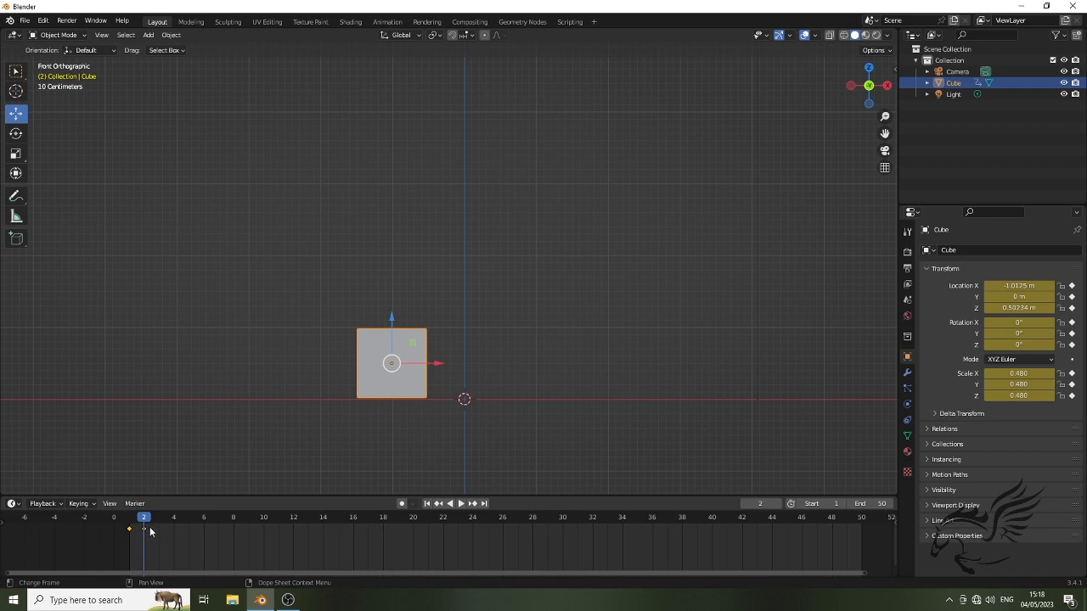
# Preview the cube's keyframed change between frames 1 and 2
pyautogui.press('space')
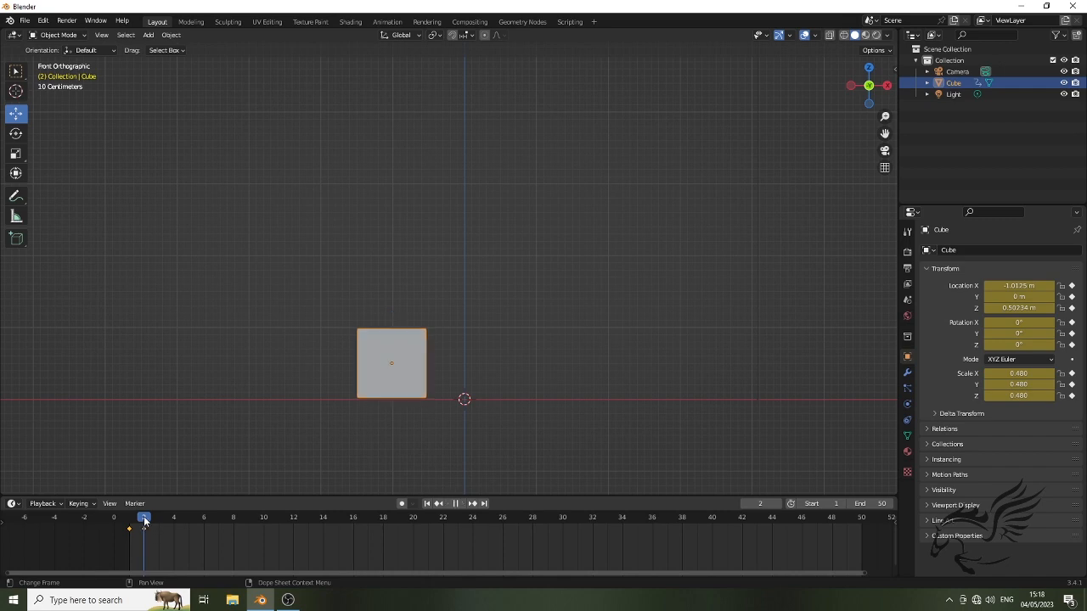
pyautogui.click(129, 521)
pyautogui.press('space')
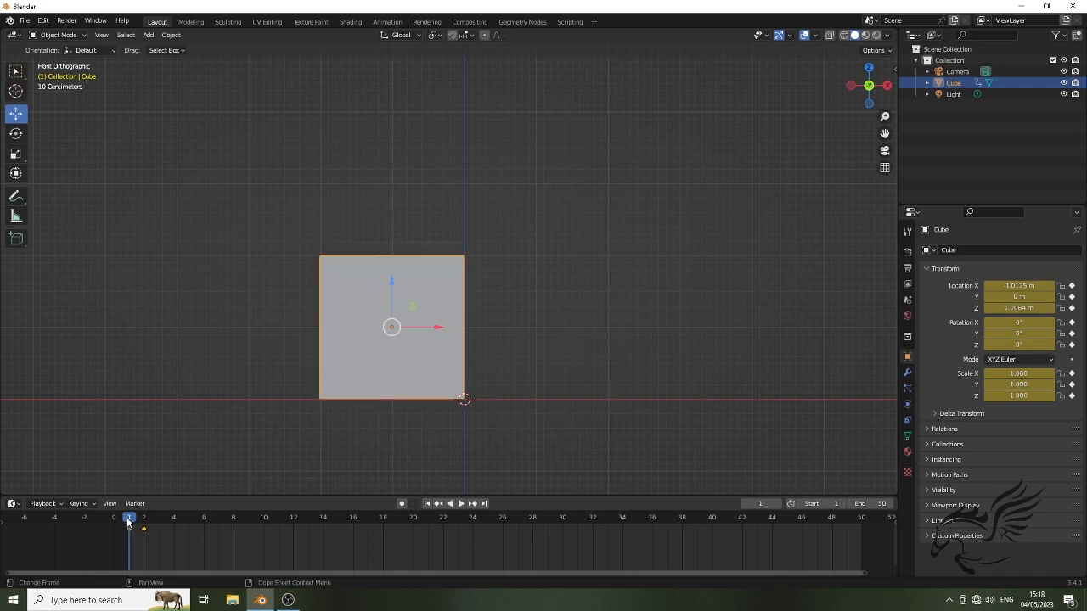
pyautogui.press('space')
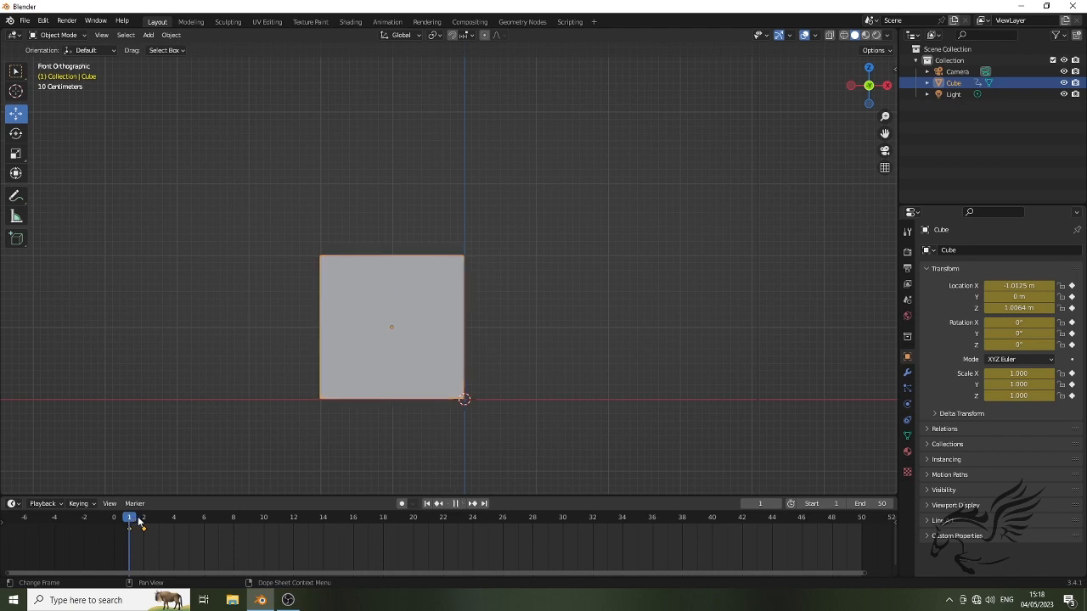
# At frame 5, raise the cube to about Z 3.56 m and scale it up uniformly to about 0.958
pyautogui.moveTo(138, 519); pyautogui.dragTo(193, 521)
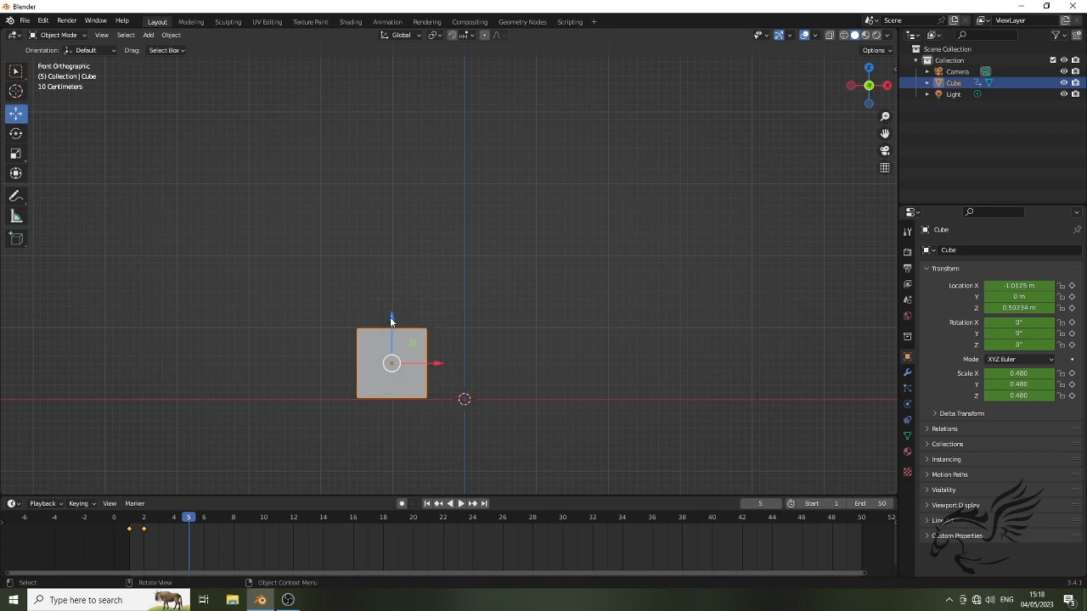
pyautogui.moveTo(390, 317); pyautogui.dragTo(400, 100)
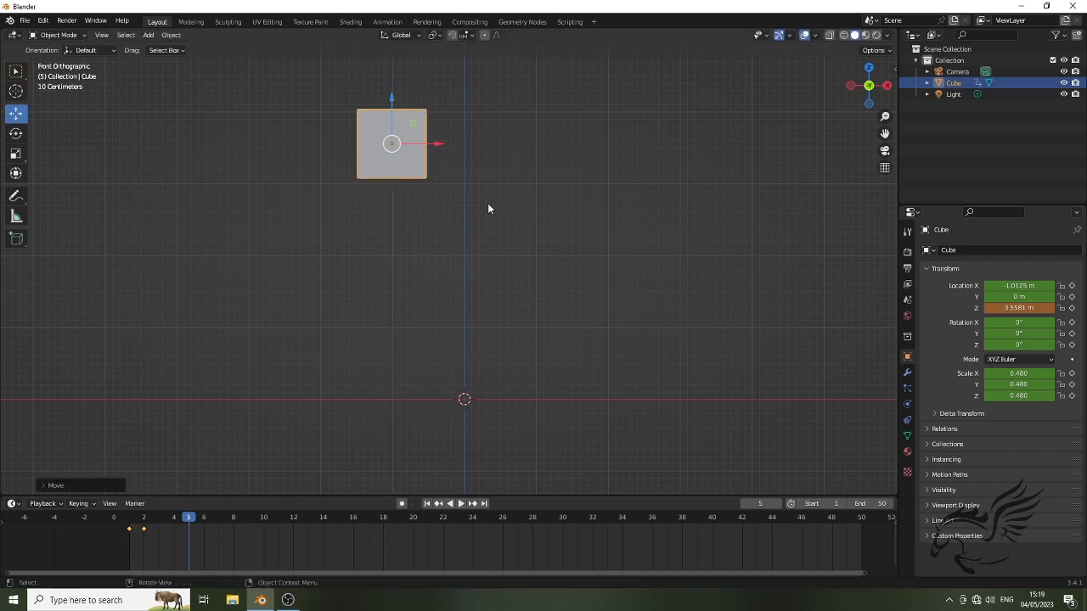
pyautogui.press('s')
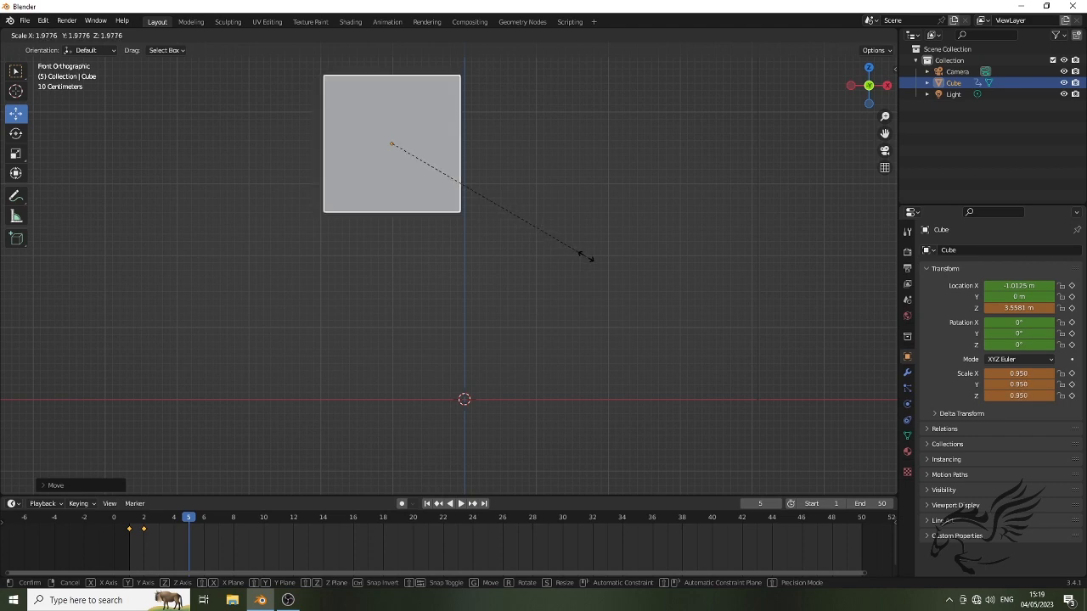
pyautogui.click(587, 255)
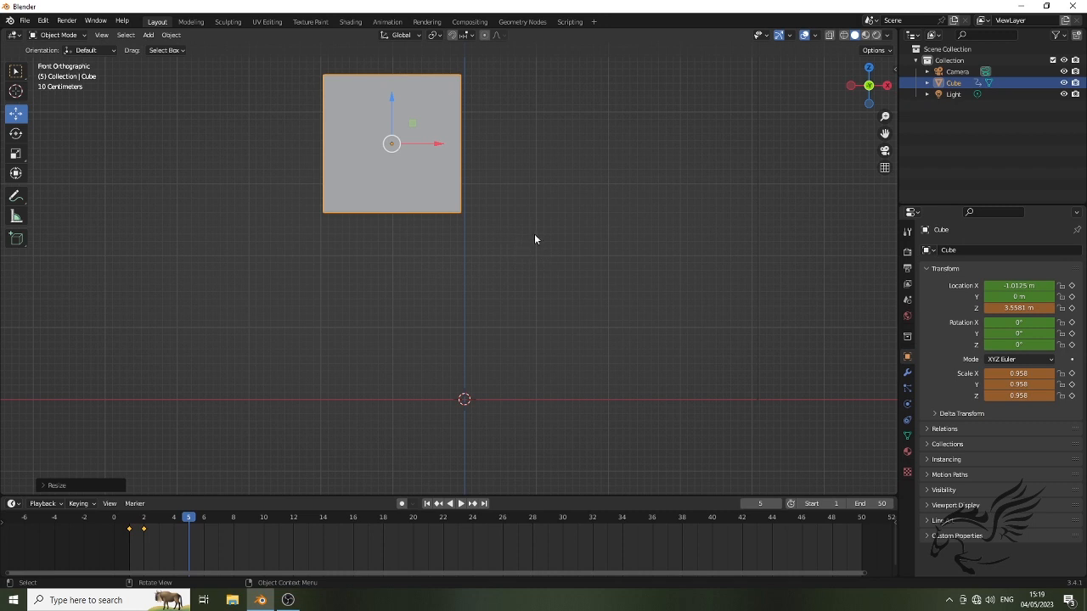
# Insert a Location, Rotation & Scale keyframe for the cube at frame 5 and return to frame 1
pyautogui.press('i')
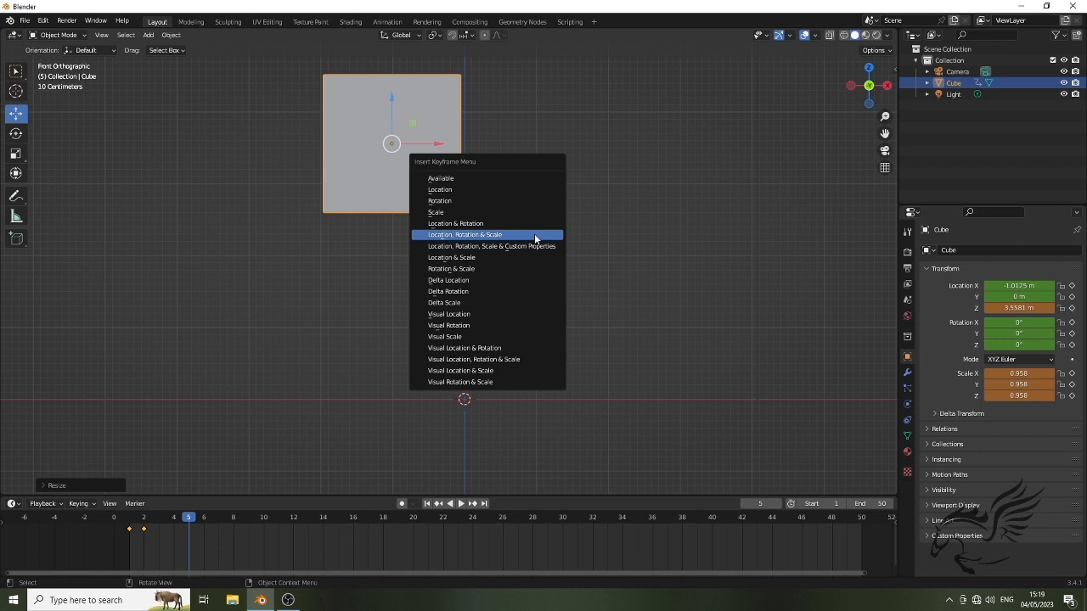
pyautogui.click(452, 236)
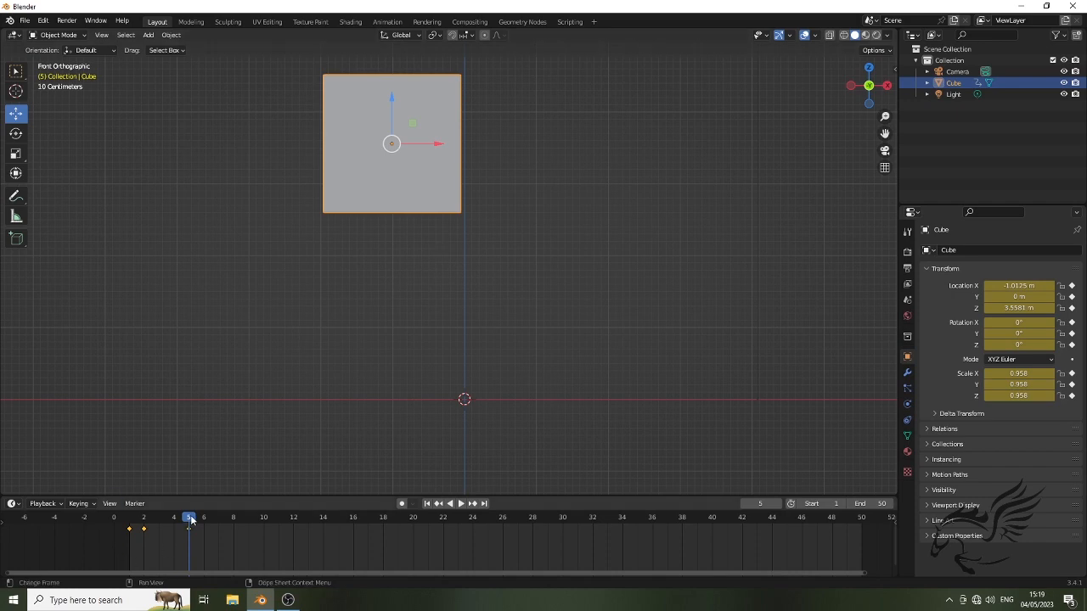
pyautogui.moveTo(191, 518); pyautogui.dragTo(126, 526)
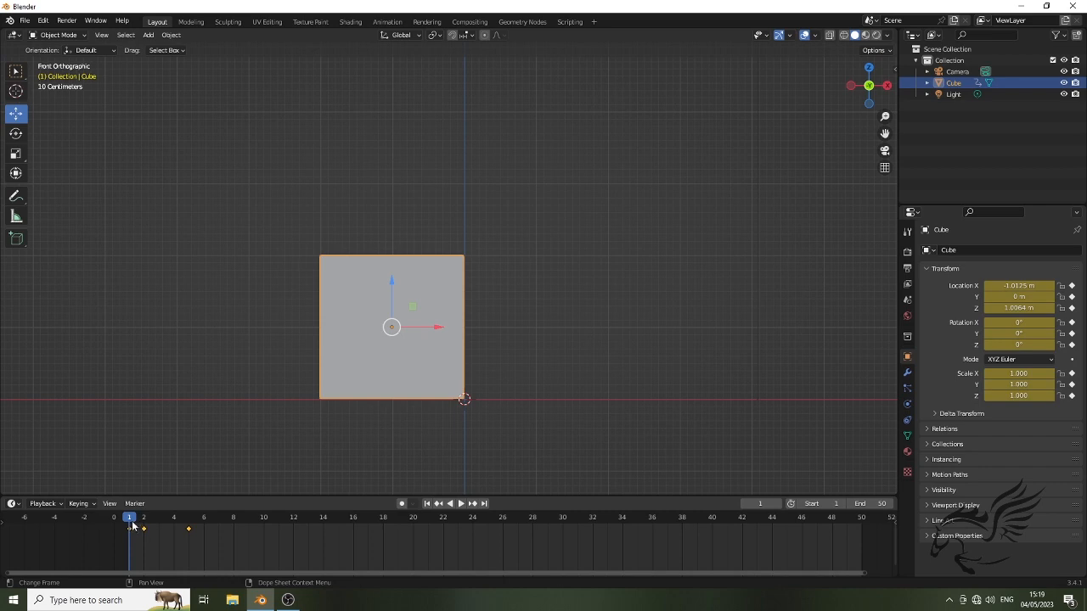
# Preview the cube's squash and jump across the keyframes at frames 1, 2 and 5
pyautogui.moveTo(129, 523); pyautogui.dragTo(144, 523)
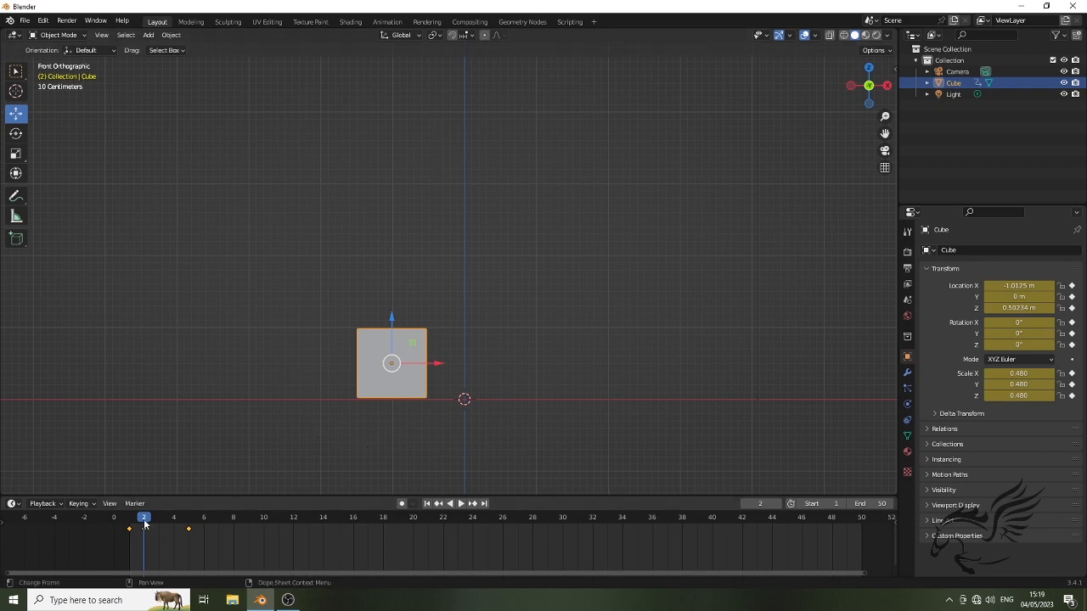
pyautogui.moveTo(144, 524); pyautogui.dragTo(193, 523)
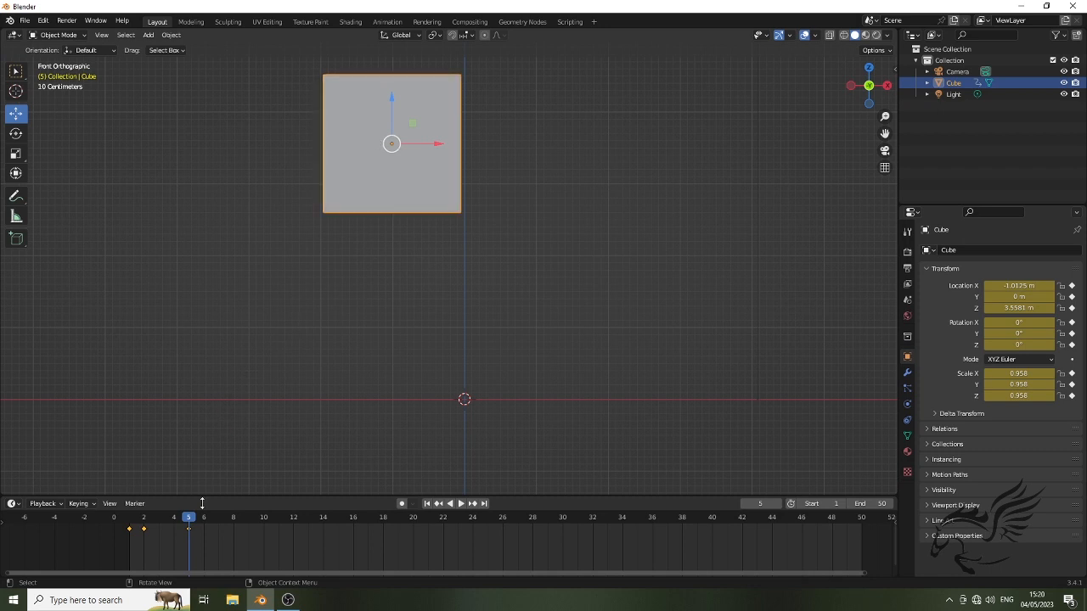
pyautogui.press('space')
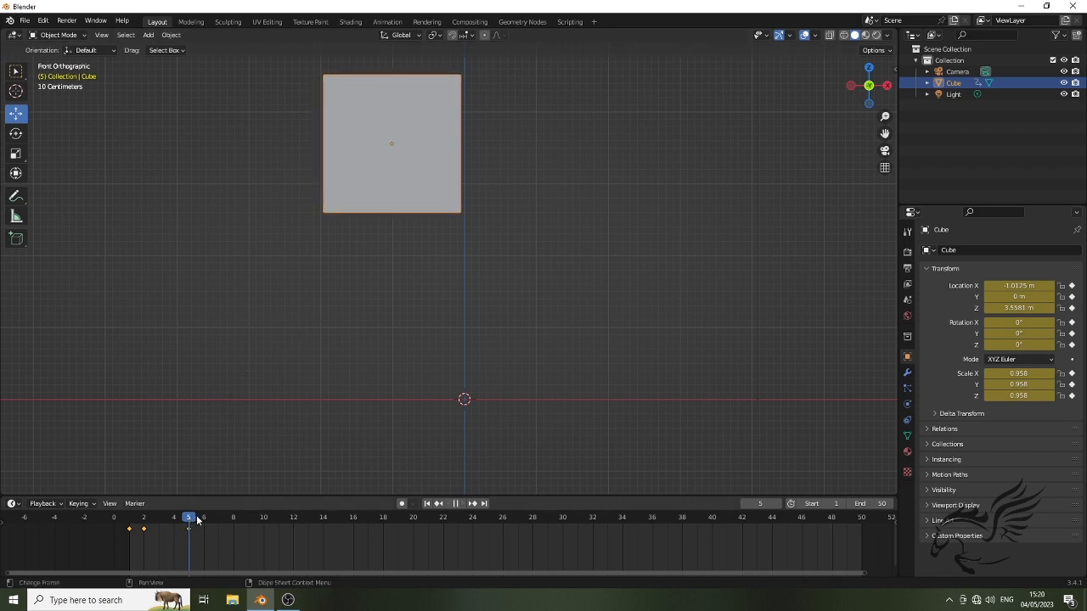
pyautogui.press('space')
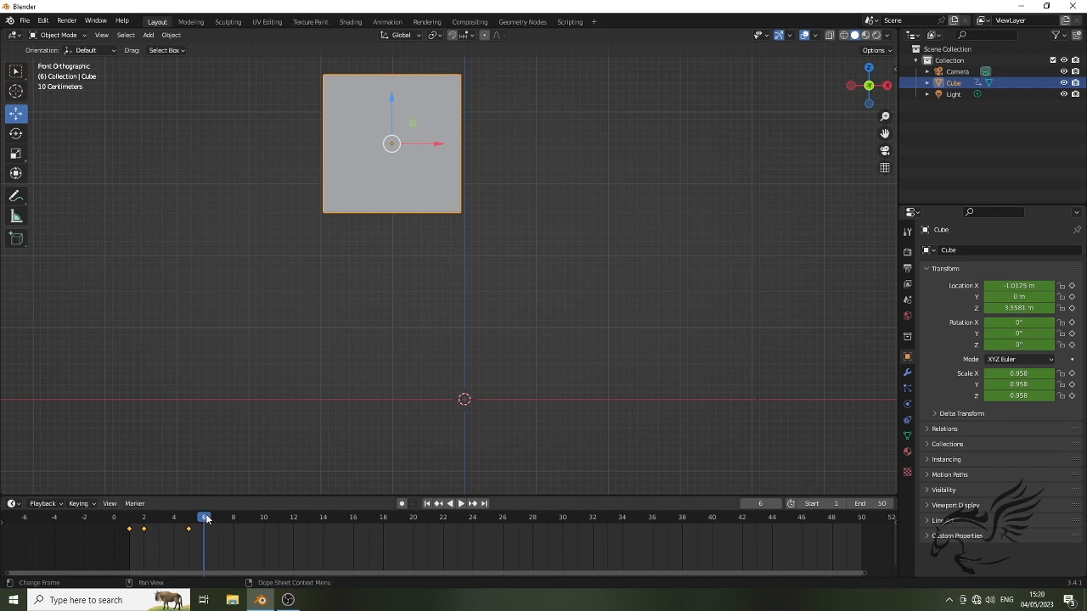
# At frame 8, lower the cube to about Z 0.975 m and insert a Location, Rotation & Scale keyframe
pyautogui.moveTo(205, 521); pyautogui.dragTo(234, 521)
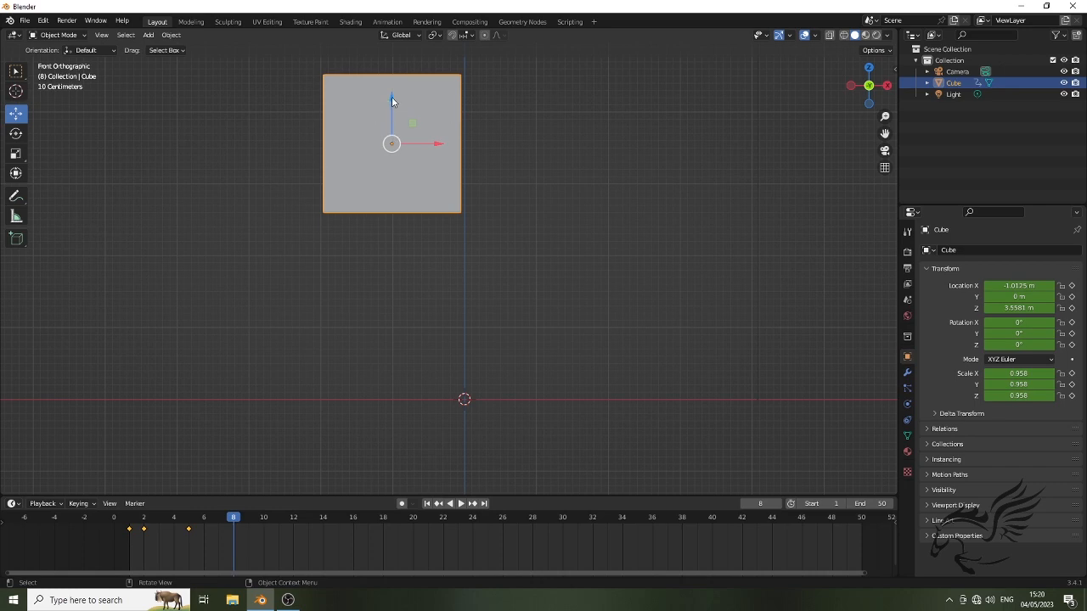
pyautogui.moveTo(392, 97); pyautogui.dragTo(384, 244)
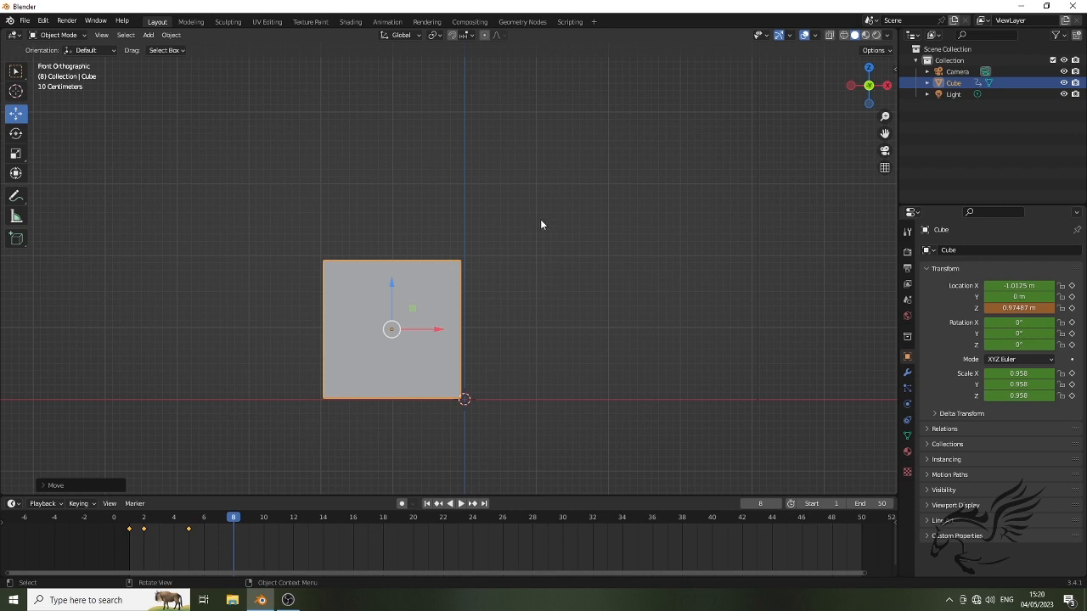
pyautogui.press('i')
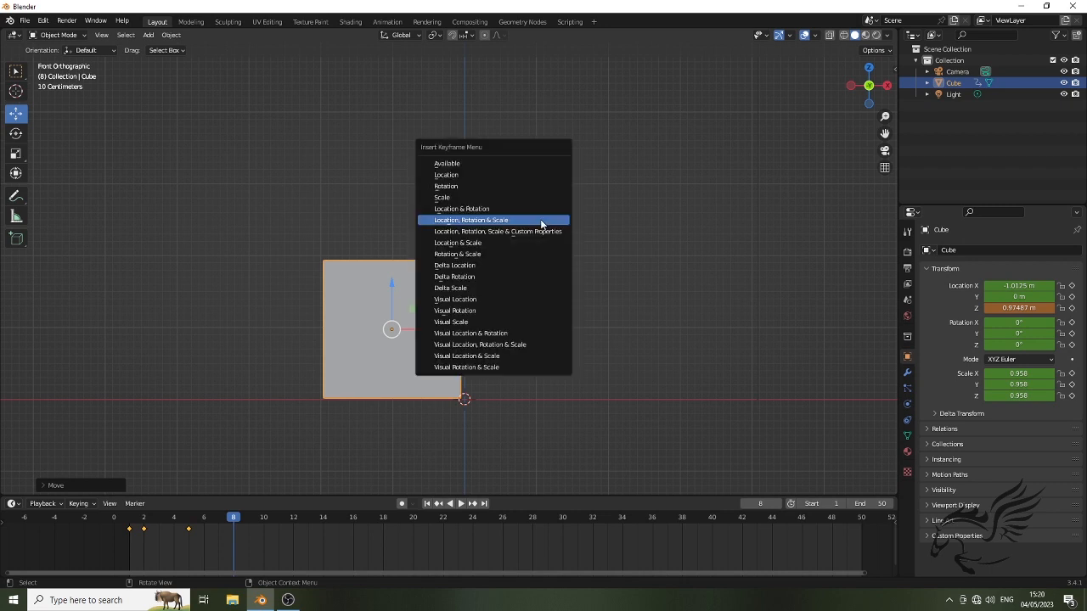
pyautogui.click(479, 220)
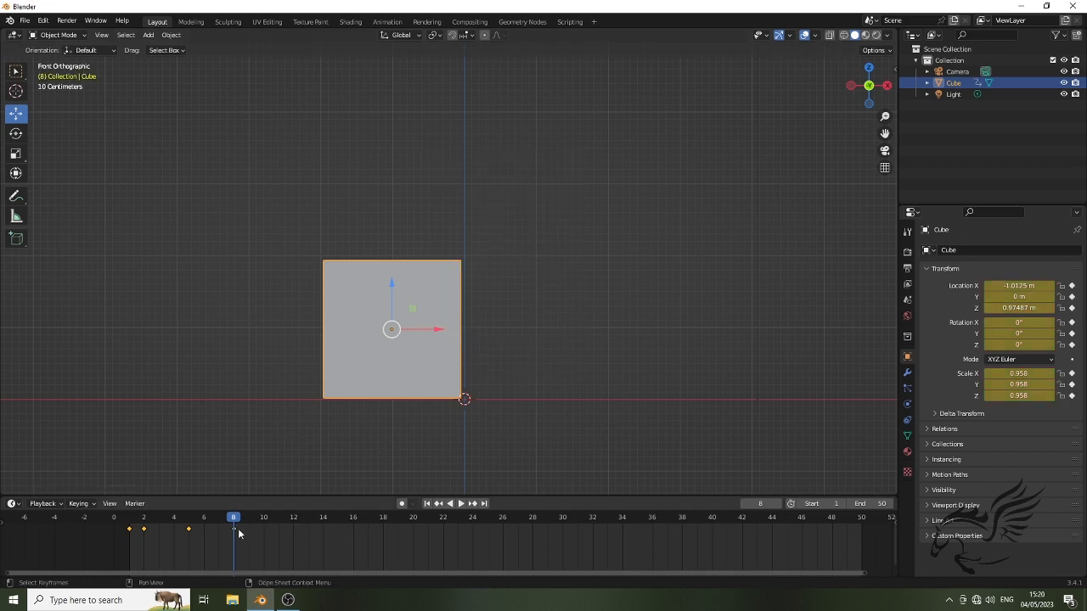
# At frame 9, squash the cube vertically to a Z scale of about 0.591
pyautogui.moveTo(234, 521); pyautogui.dragTo(247, 524)
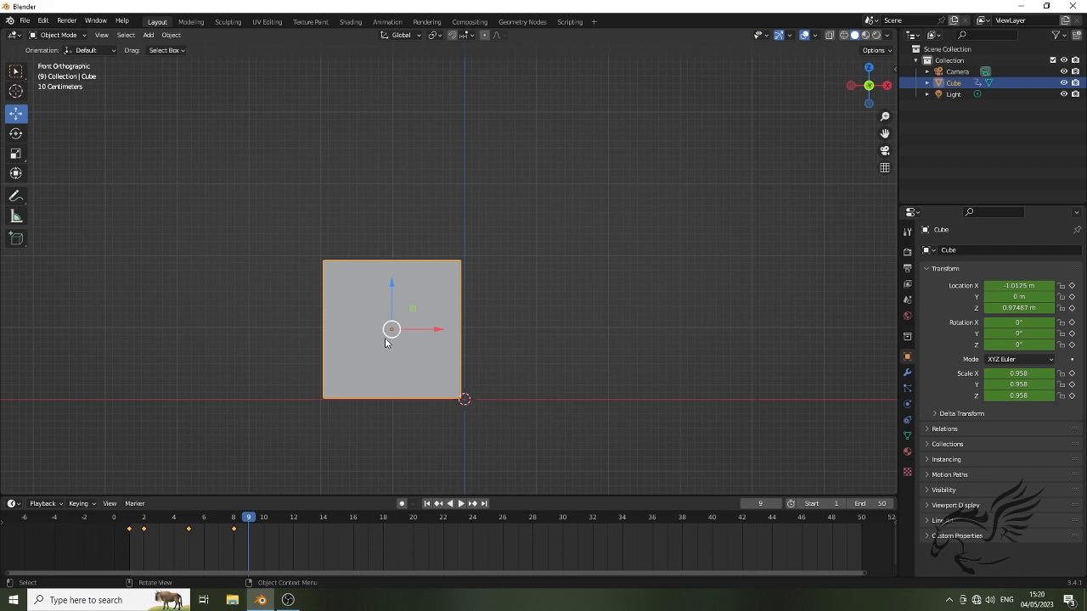
pyautogui.click(16, 156)
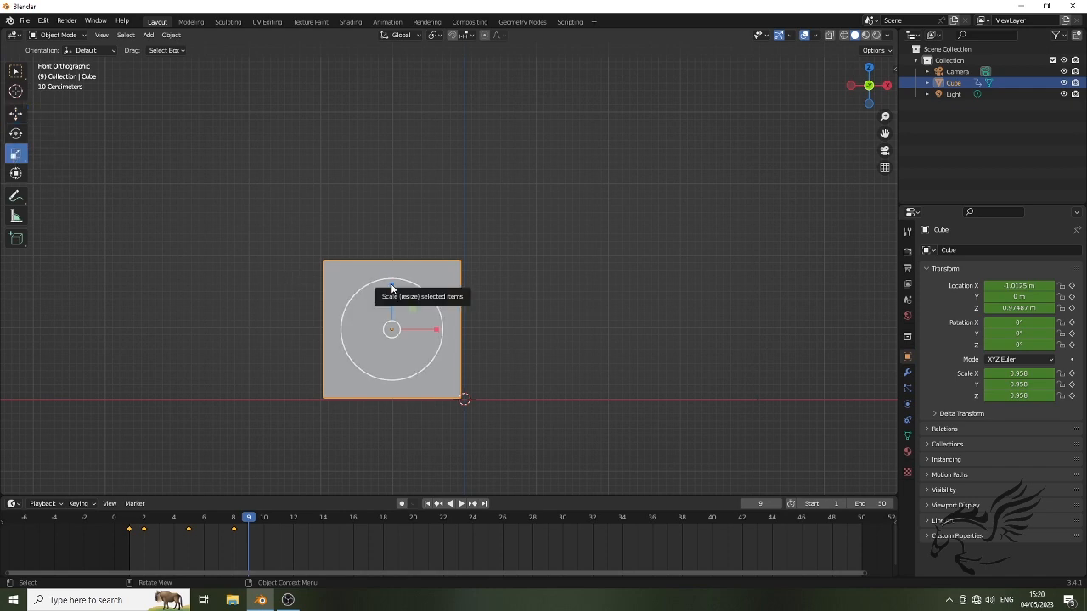
pyautogui.moveTo(392, 289); pyautogui.dragTo(394, 306)
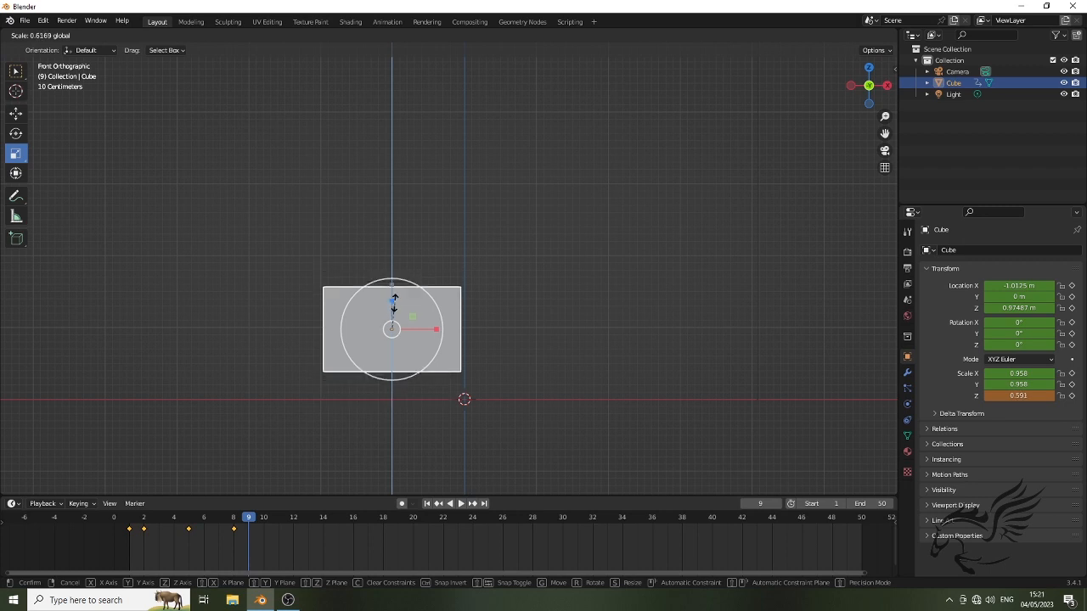
pyautogui.moveTo(353, 254); pyautogui.dragTo(352, 254)
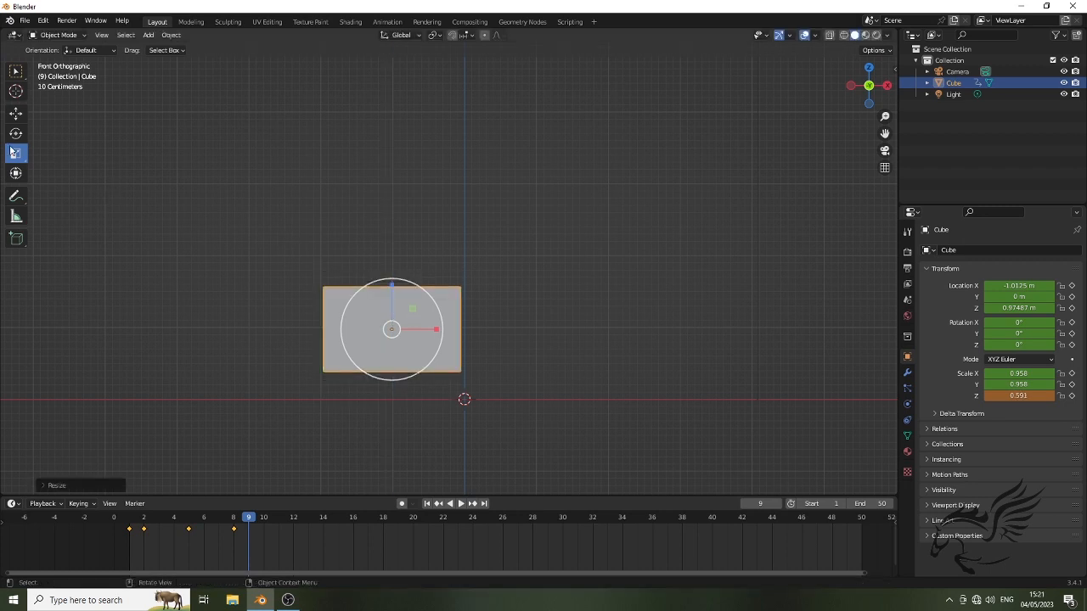
# Lower the squashed cube to about Z 0.605 m and insert a Location, Rotation & Scale keyframe at frame 9
pyautogui.click(15, 113)
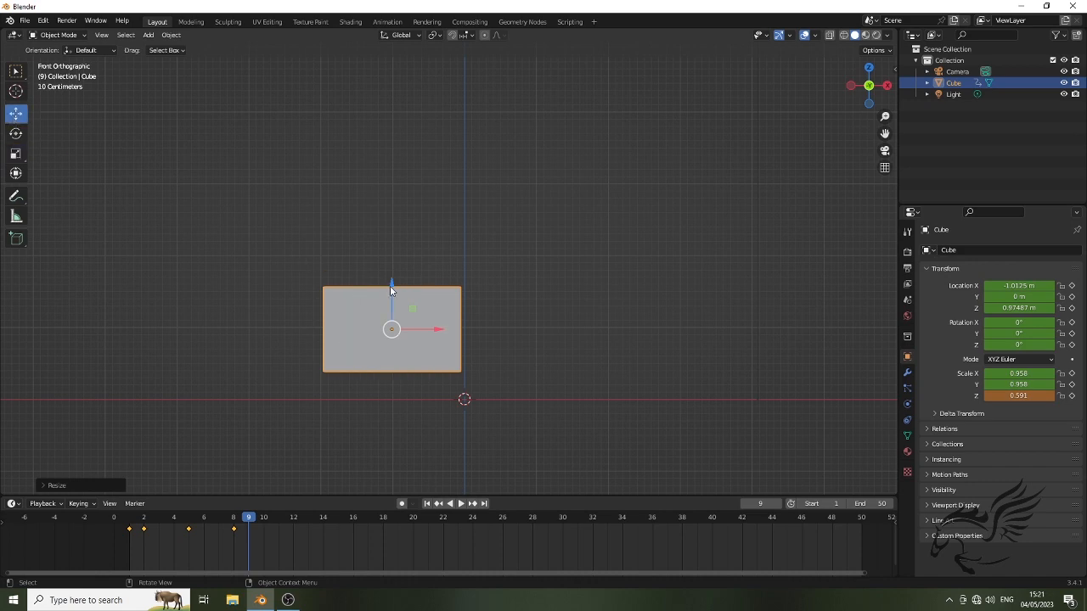
pyautogui.moveTo(391, 284); pyautogui.dragTo(387, 313)
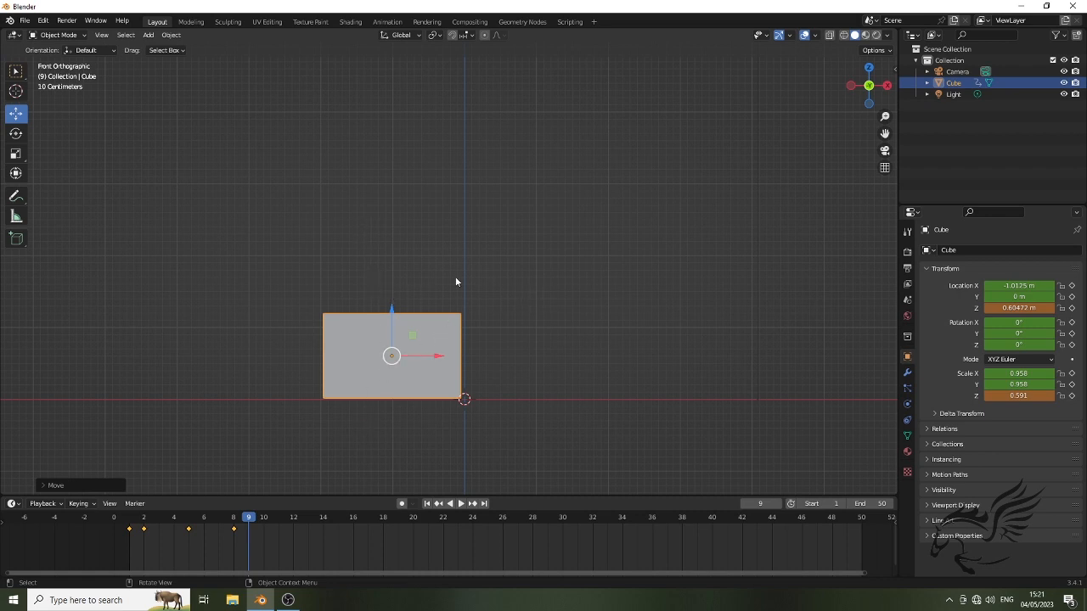
pyautogui.press('i')
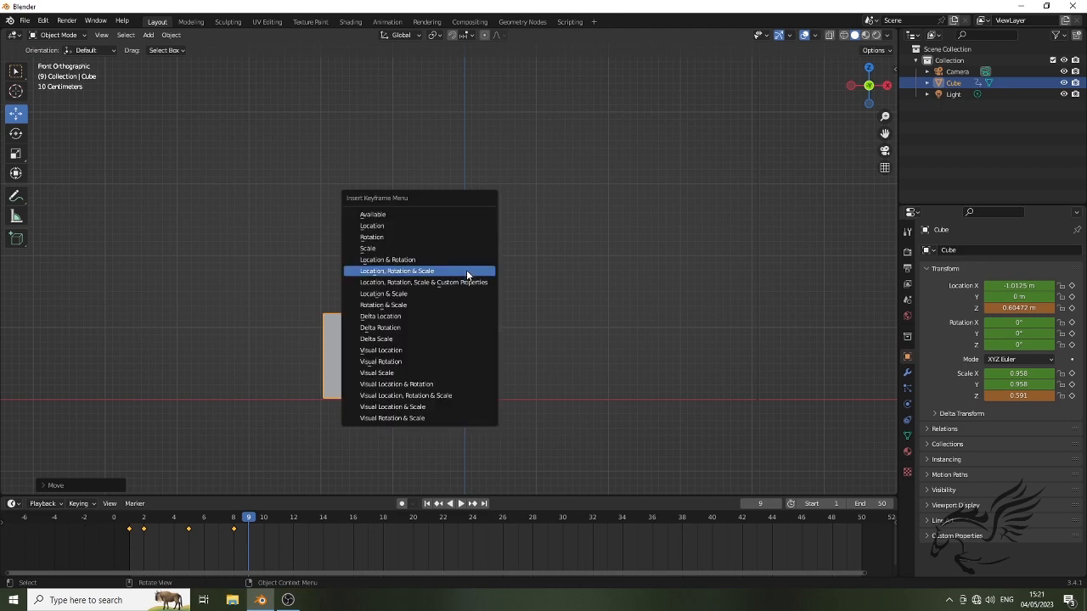
pyautogui.click(441, 271)
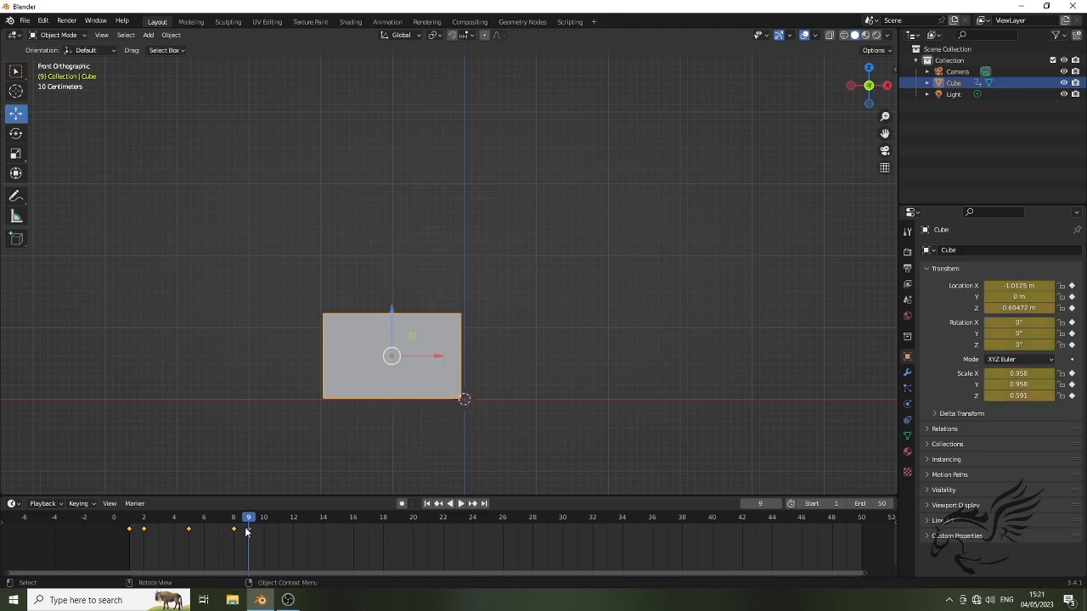
# Go to frame 14 and raise the squashed cube to about Z 3.45 m
pyautogui.moveTo(250, 523); pyautogui.dragTo(264, 527)
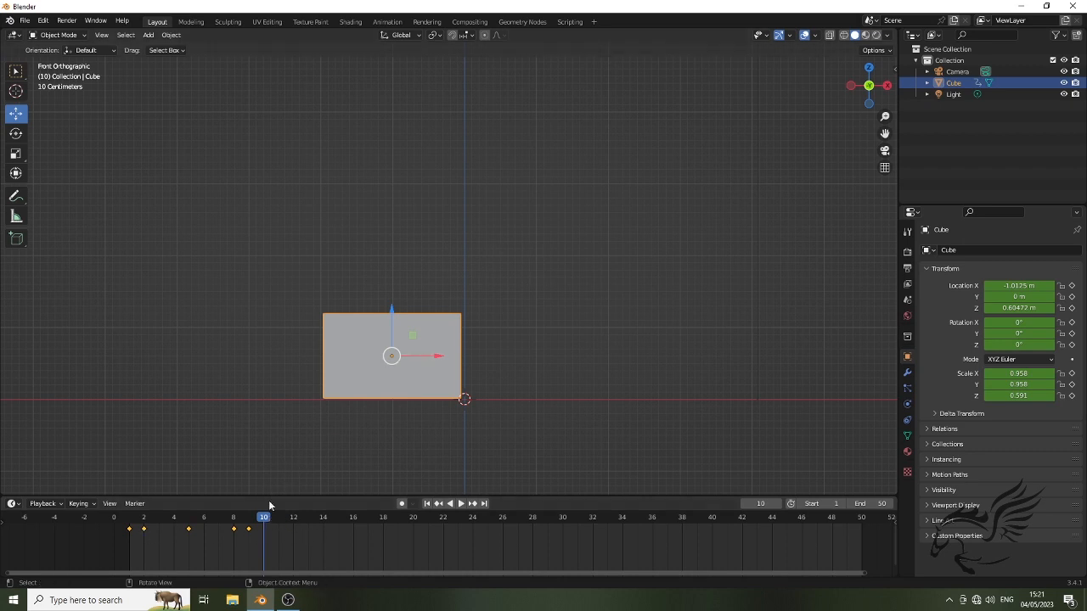
pyautogui.moveTo(264, 522); pyautogui.dragTo(326, 519)
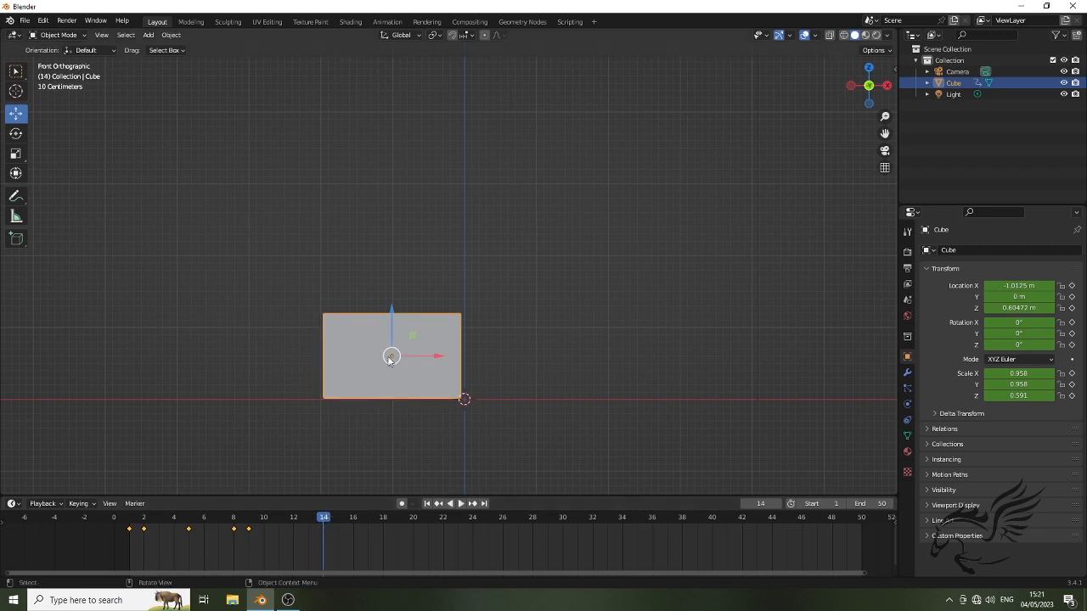
pyautogui.moveTo(392, 313); pyautogui.dragTo(397, 106)
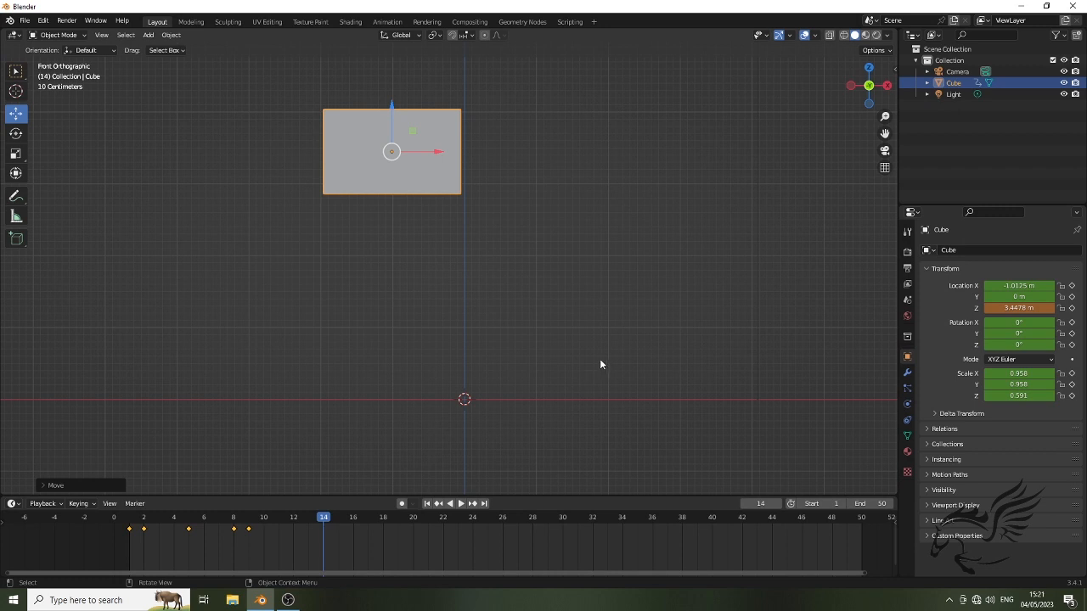
# Set the cube's Z scale to 0.958 and insert a Location, Rotation & Scale keyframe at frame 14
pyautogui.click(15, 155)
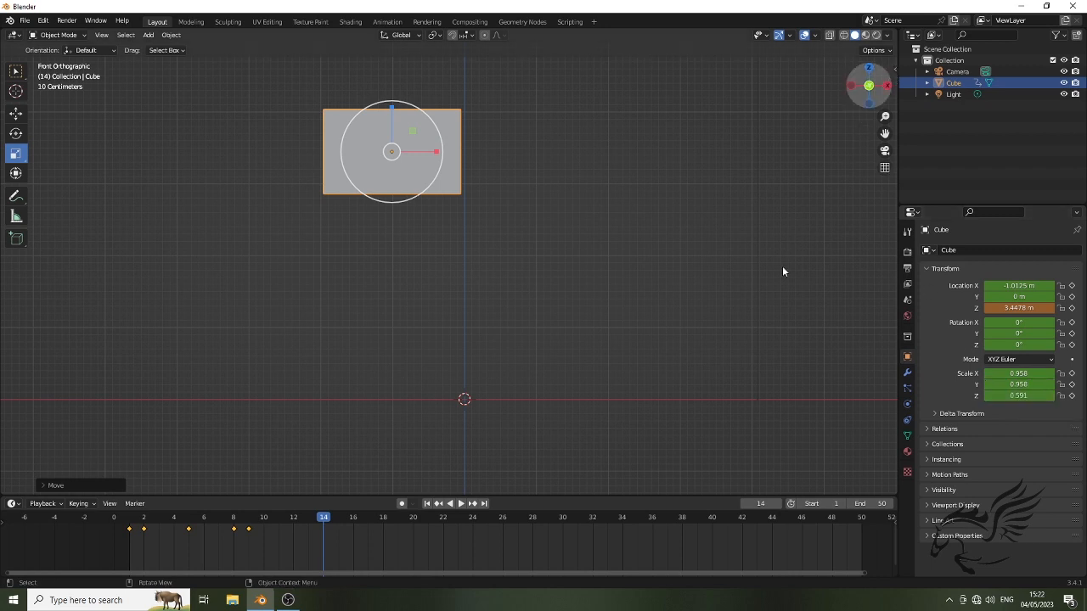
pyautogui.press('n')
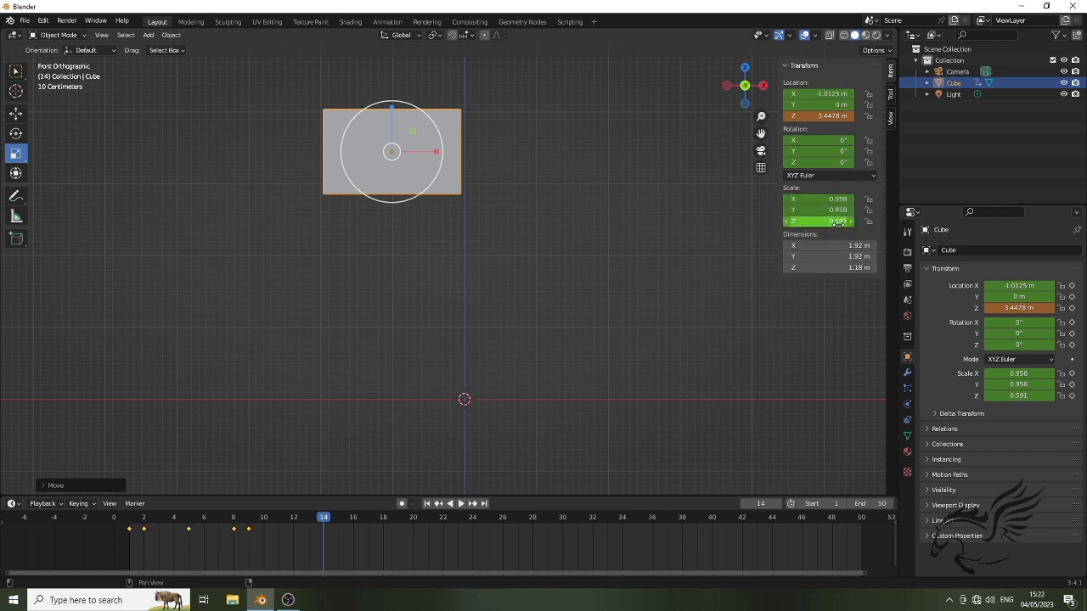
pyautogui.click(838, 222)
pyautogui.click(832, 222)
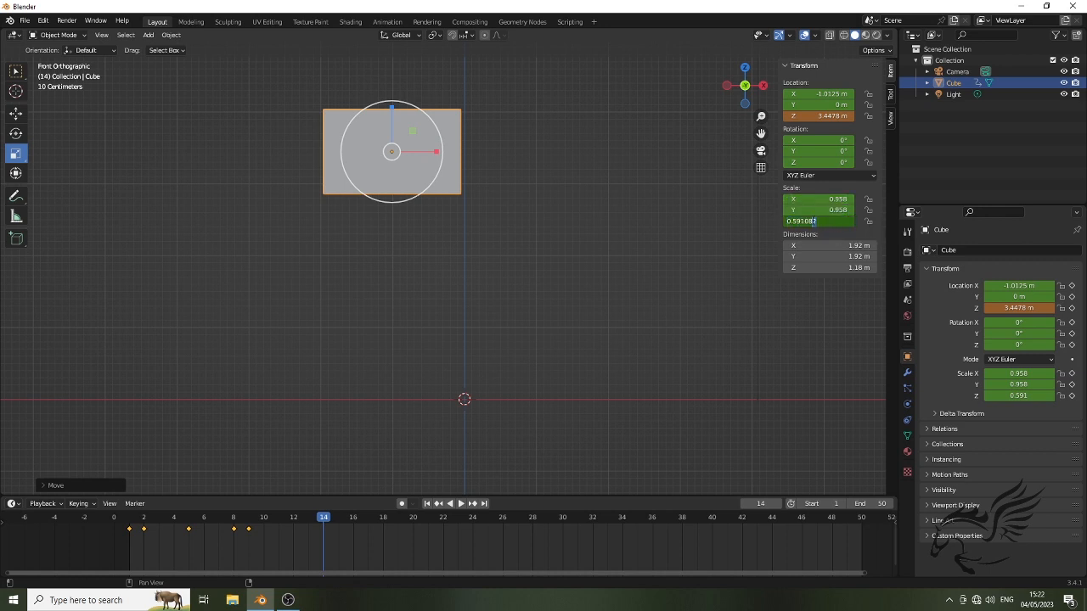
pyautogui.moveTo(814, 222); pyautogui.dragTo(787, 222)
pyautogui.write('0')
pyautogui.press('Return')
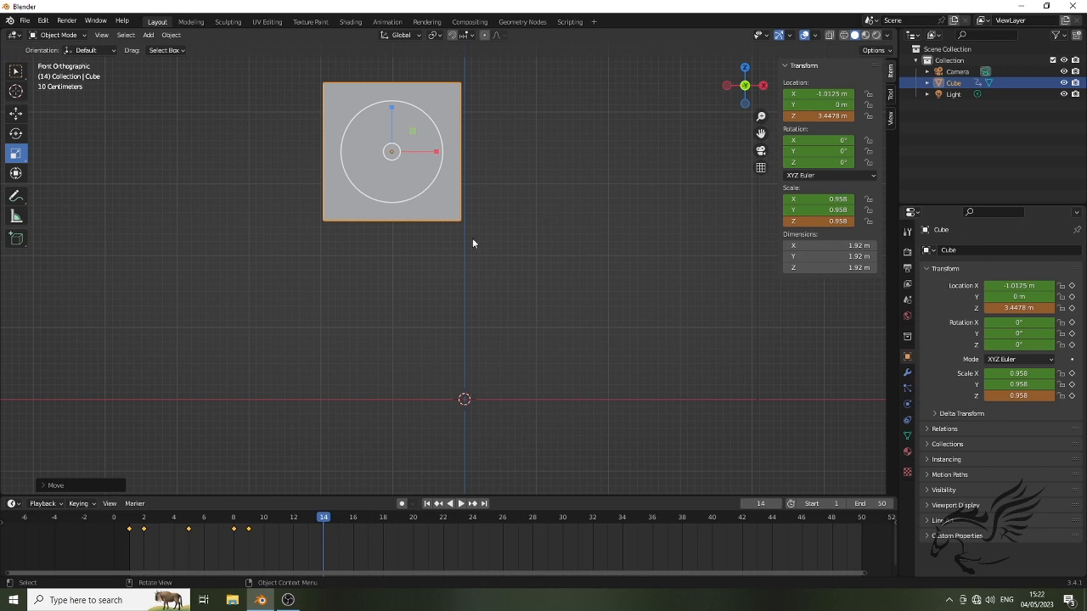
pyautogui.press('i')
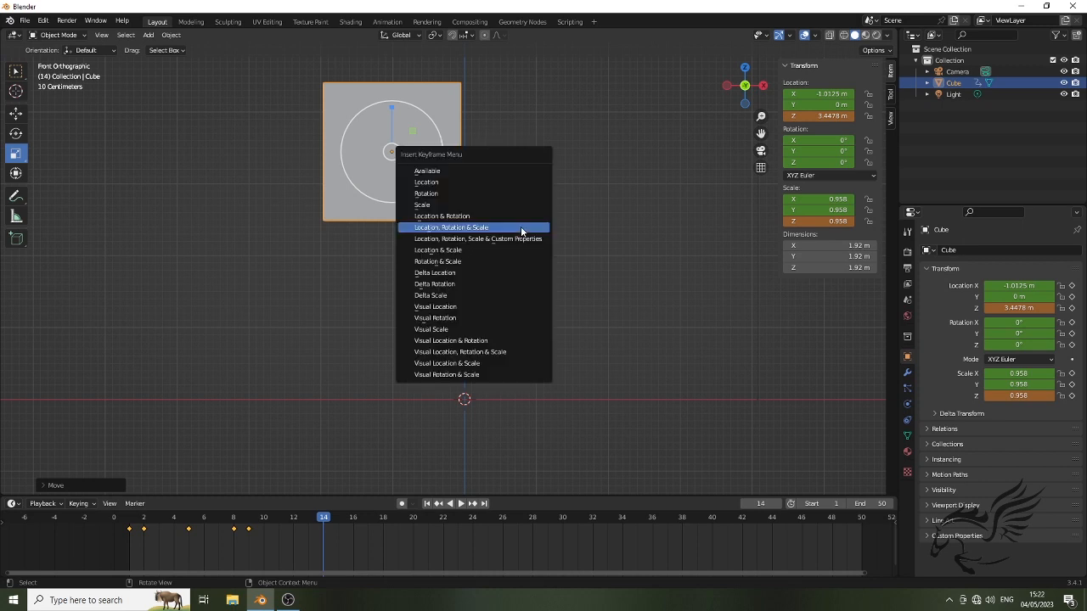
pyautogui.click(478, 229)
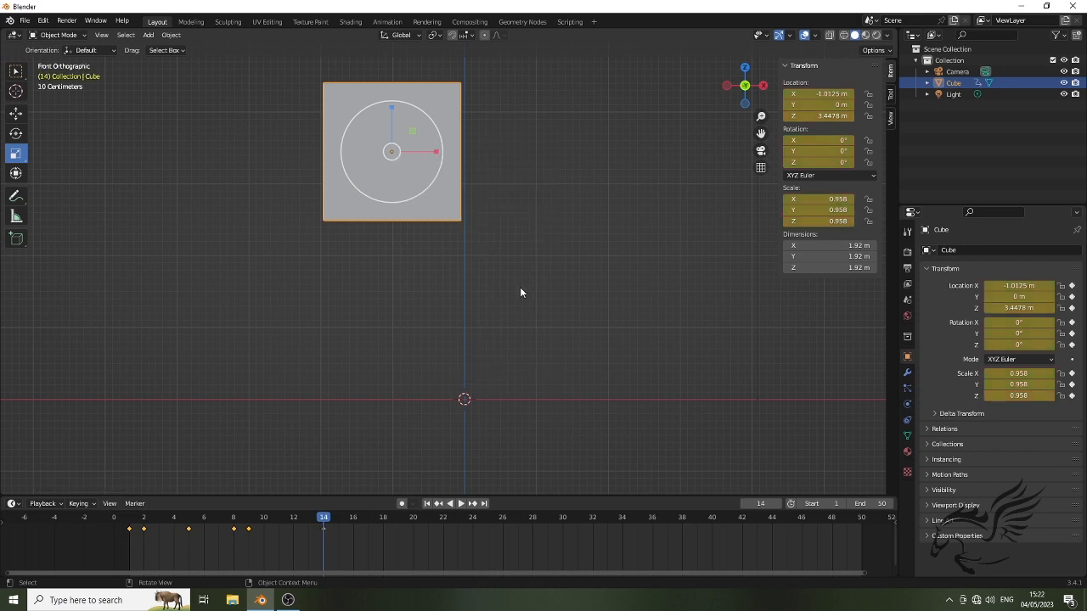
# Play back and scrub the cube's animation through frame 14, checking the motion around frame 8
pyautogui.moveTo(325, 515); pyautogui.dragTo(115, 536)
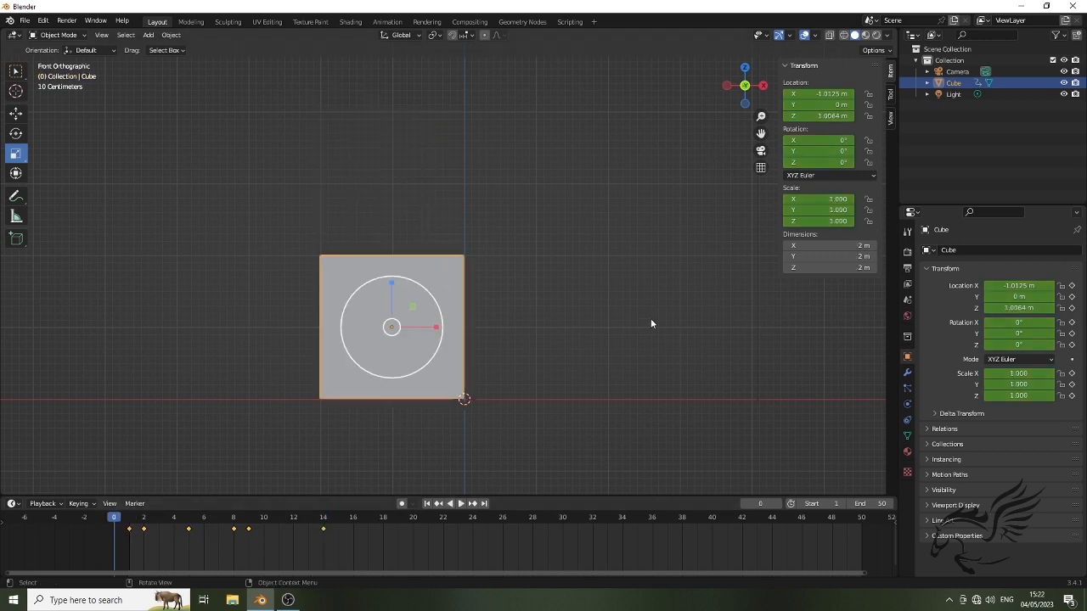
pyautogui.click(462, 505)
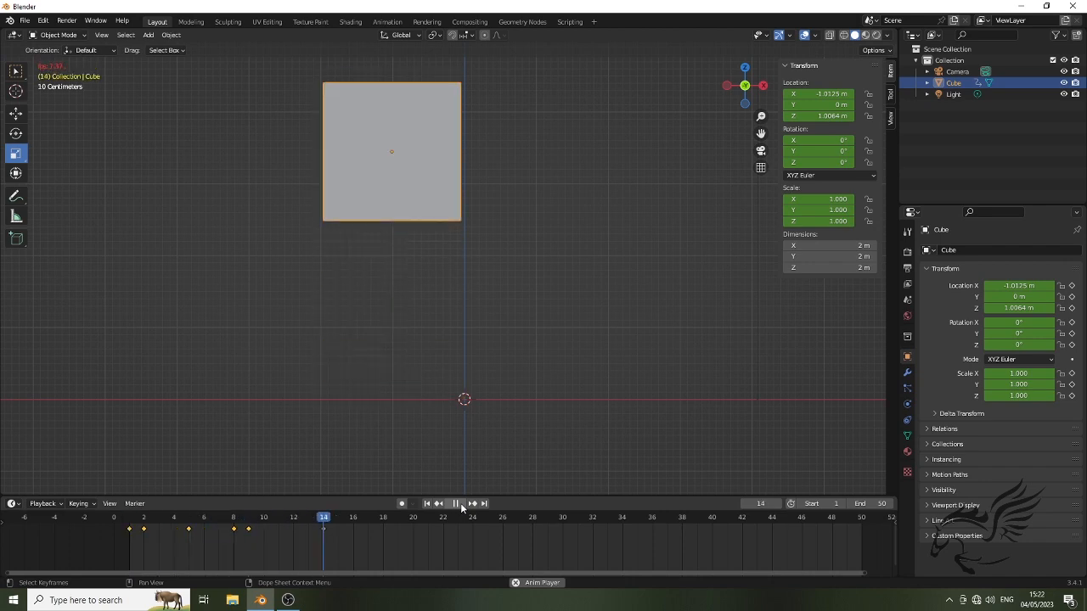
pyautogui.click(456, 505)
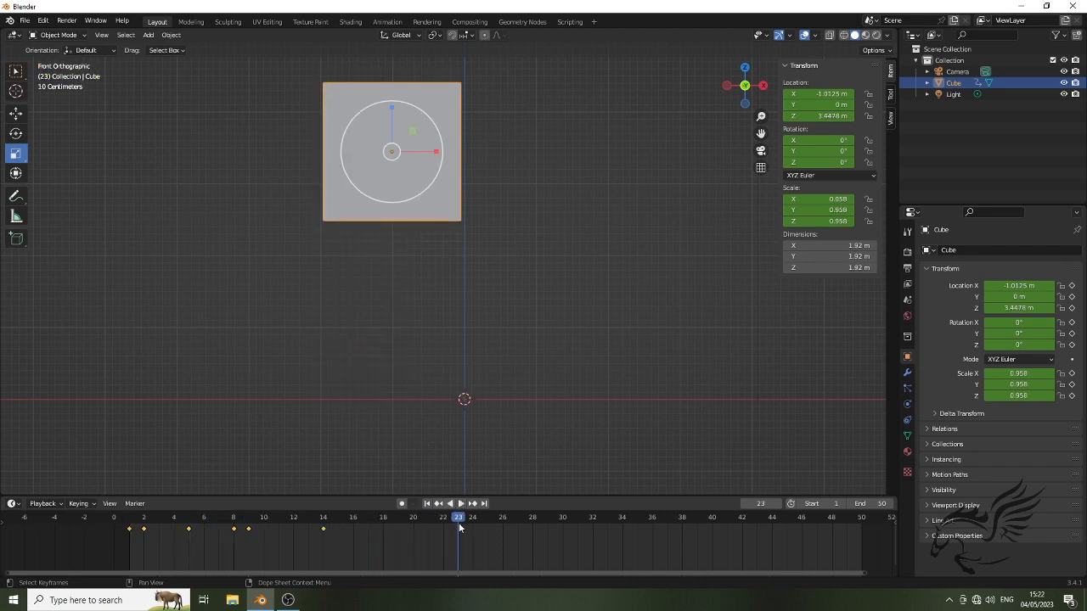
pyautogui.moveTo(440, 518); pyautogui.dragTo(309, 524)
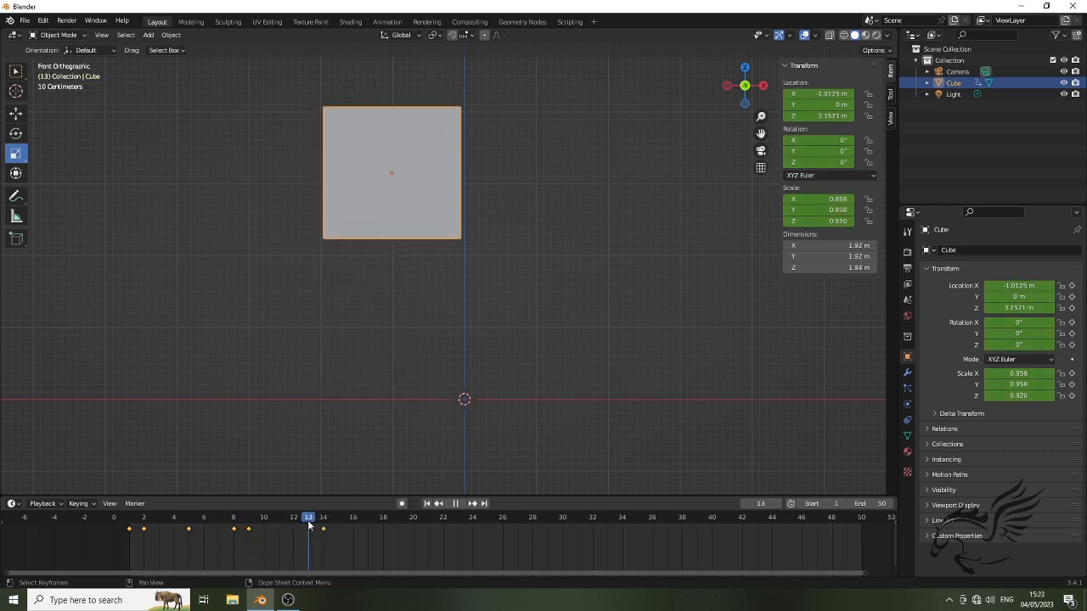
pyautogui.click(230, 538)
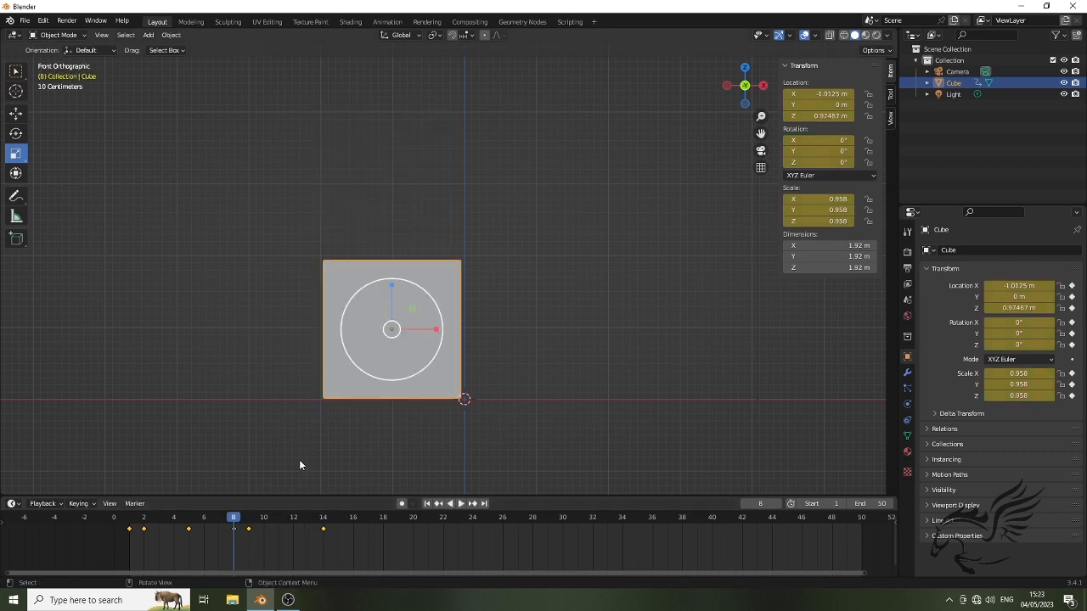
pyautogui.press('space')
pyautogui.moveTo(169, 532); pyautogui.dragTo(309, 524)
pyautogui.click(234, 527)
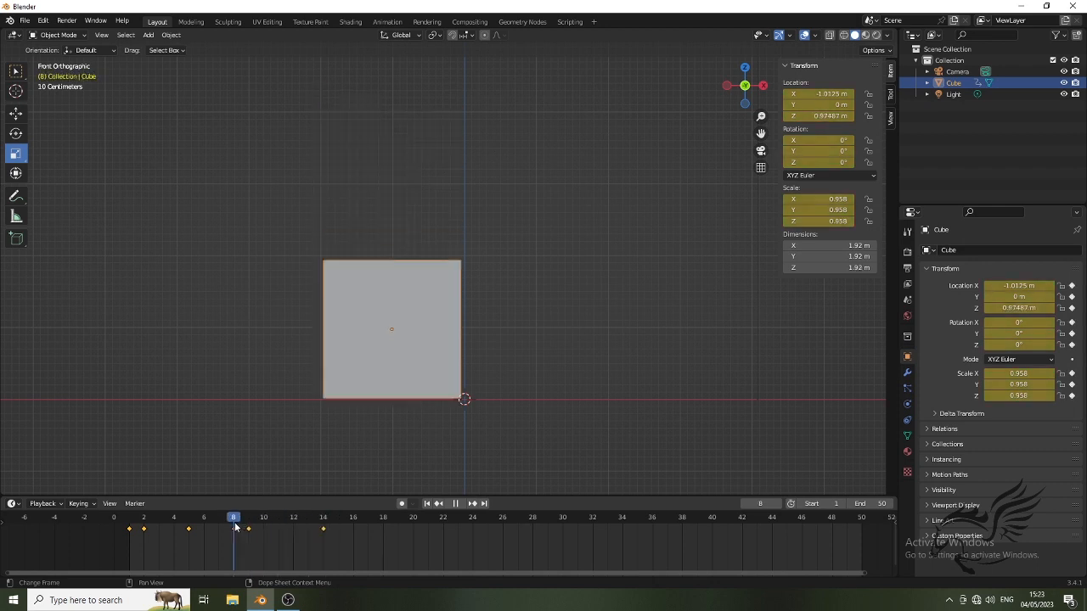
pyautogui.moveTo(211, 531); pyautogui.dragTo(238, 533)
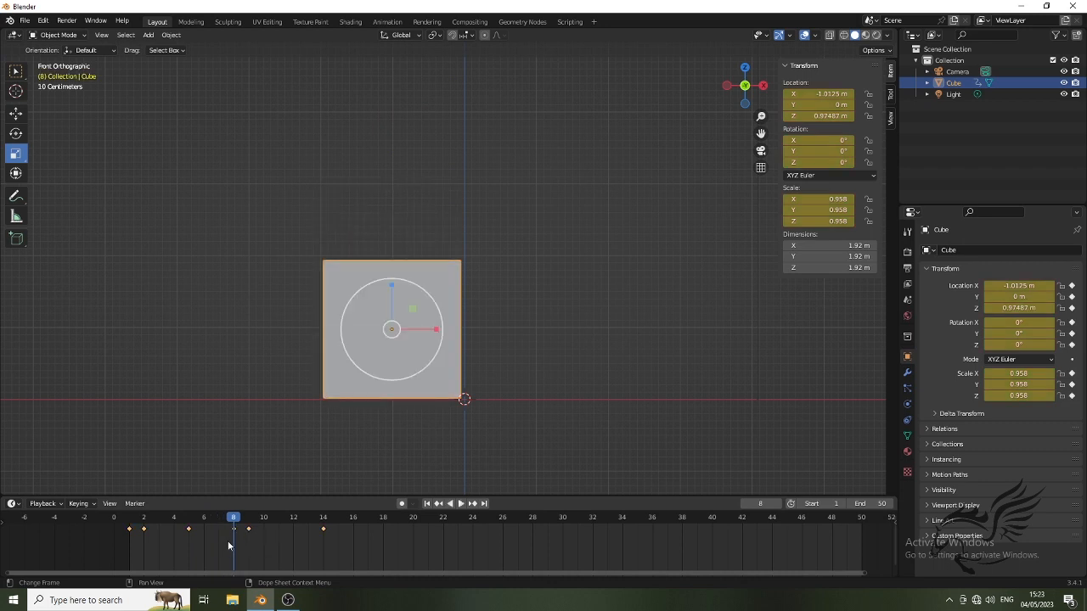
# Duplicate the cube's keyframes at frames 8 and 9, placing the copies at frames 20 and 21
pyautogui.moveTo(227, 541); pyautogui.dragTo(263, 522)
pyautogui.press('space')
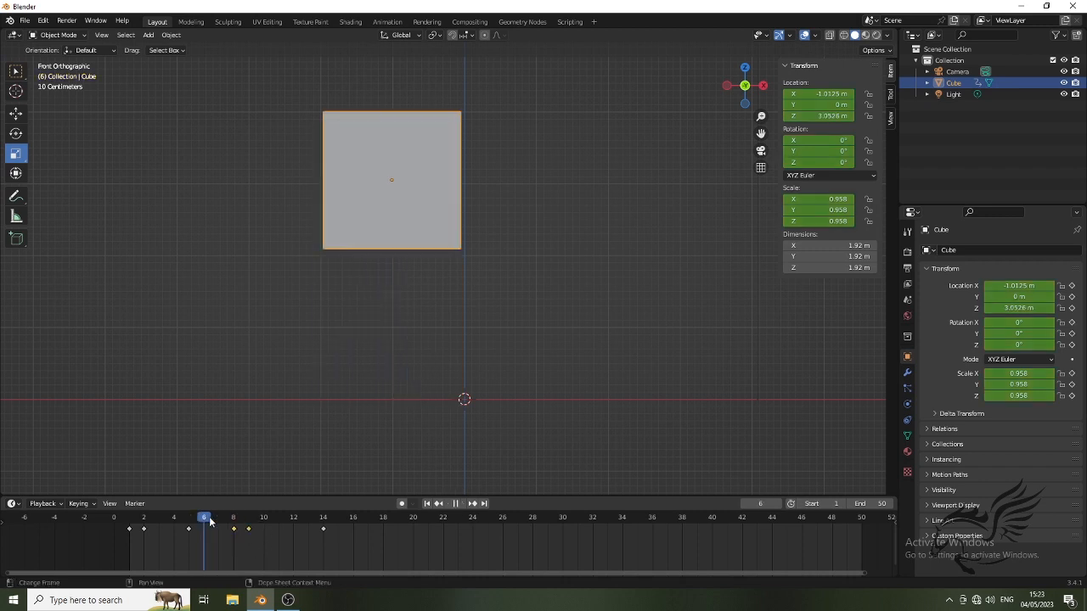
pyautogui.press('space')
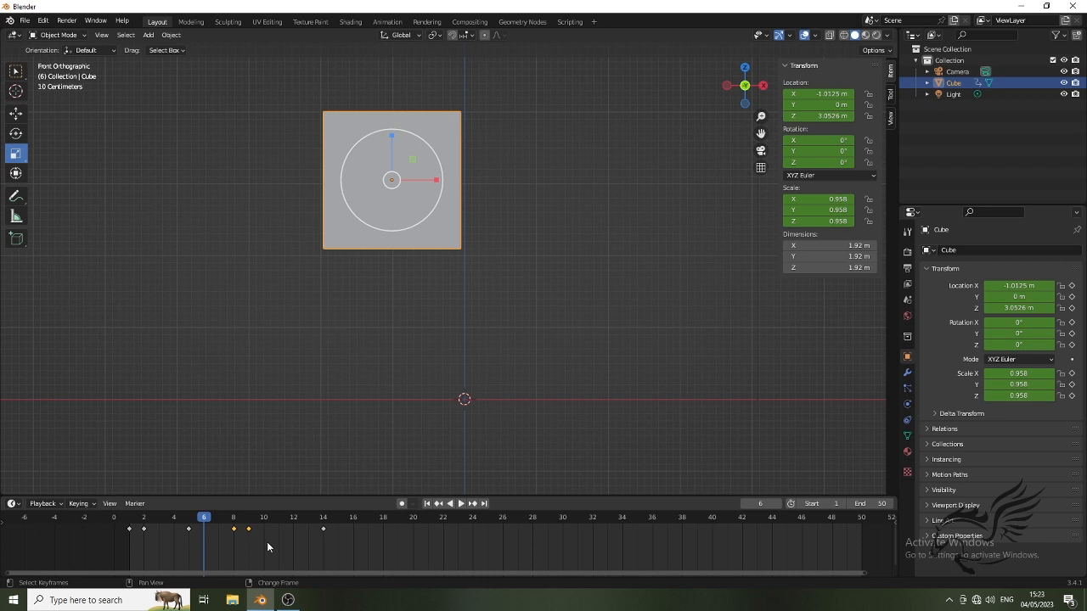
pyautogui.press('g')
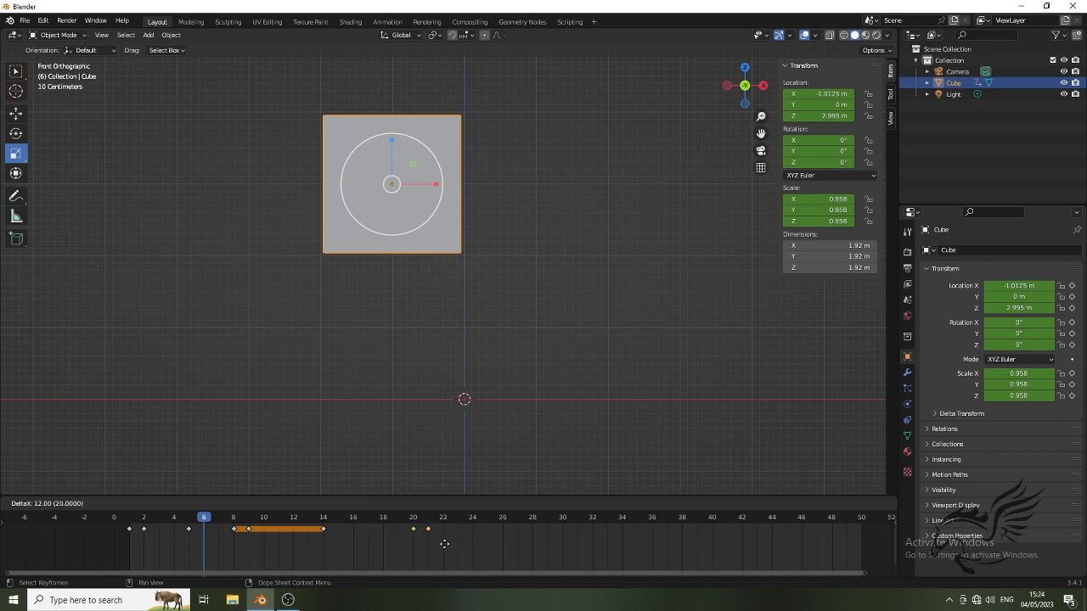
pyautogui.click(443, 545)
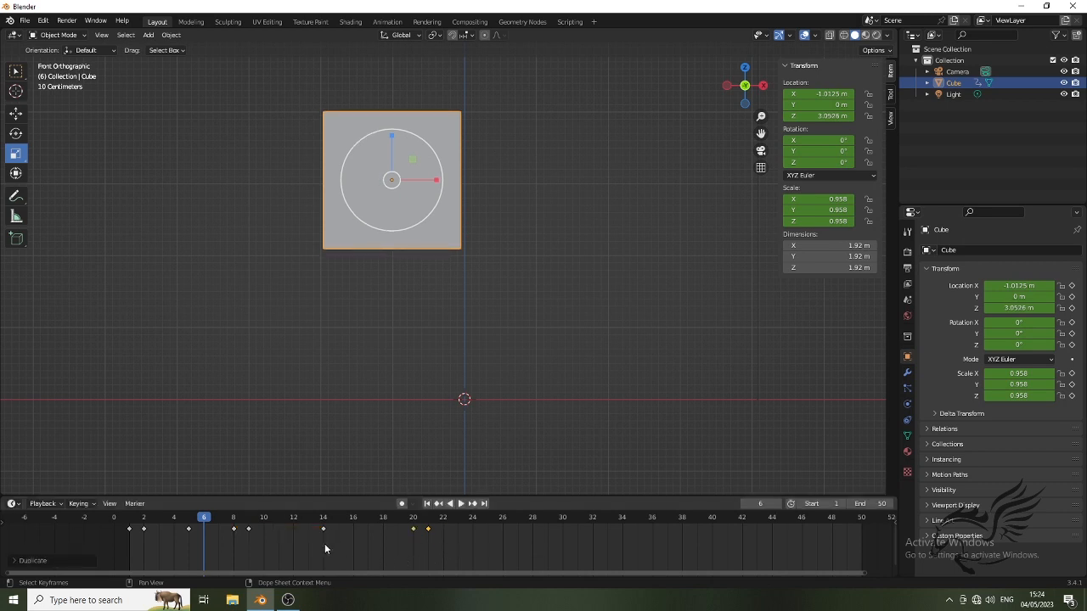
# Duplicate the cube's keyframe at frame 14 and place the copy at frame 28
pyautogui.keyDown('shift'); pyautogui.click(324, 535); pyautogui.keyUp('shift')
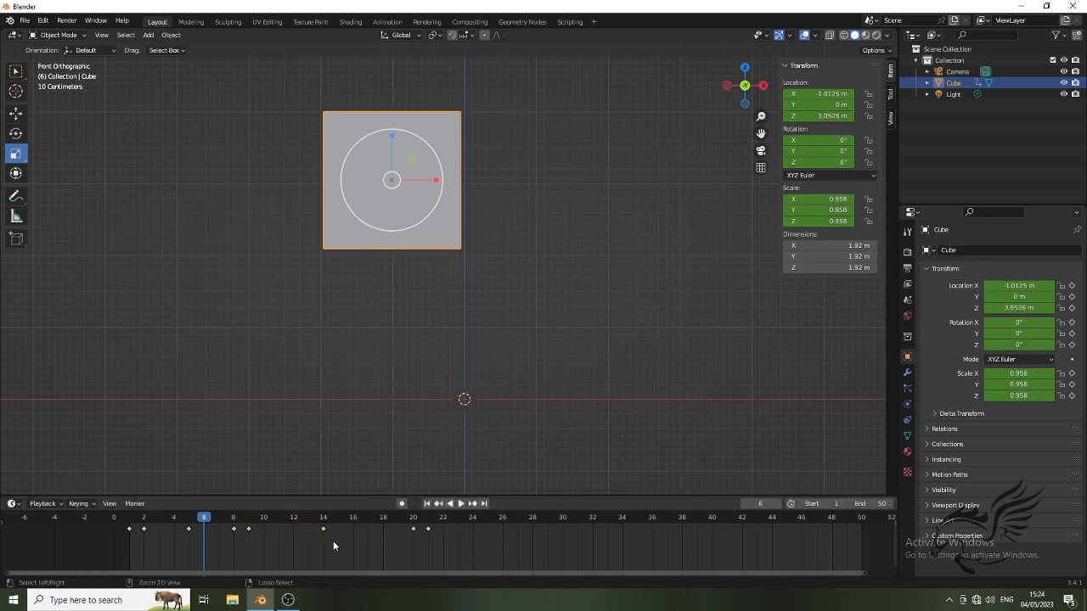
pyautogui.hotkey('shift', 'd')
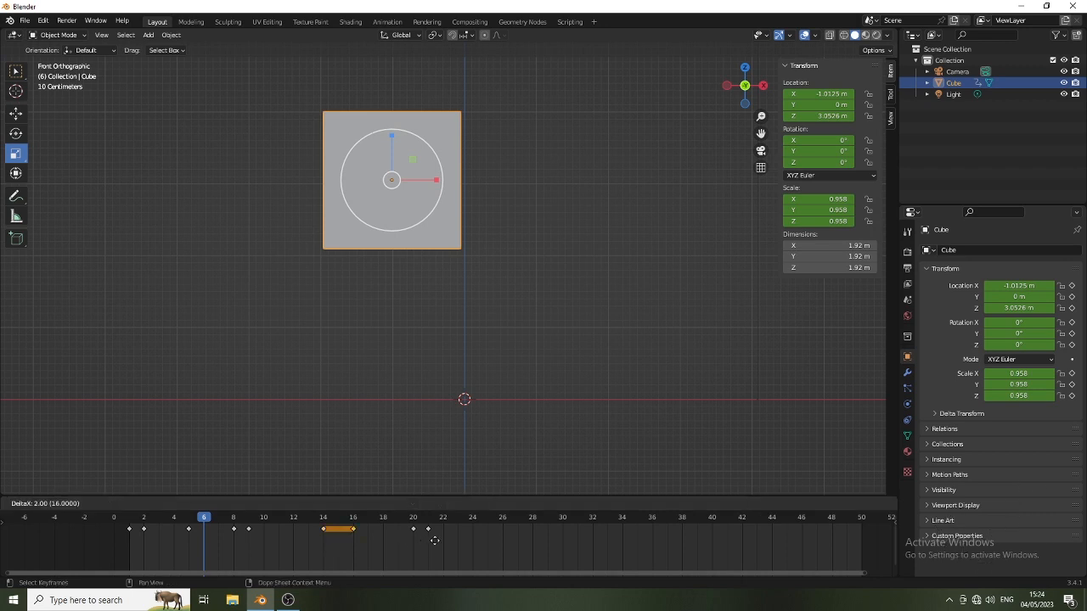
pyautogui.click(541, 544)
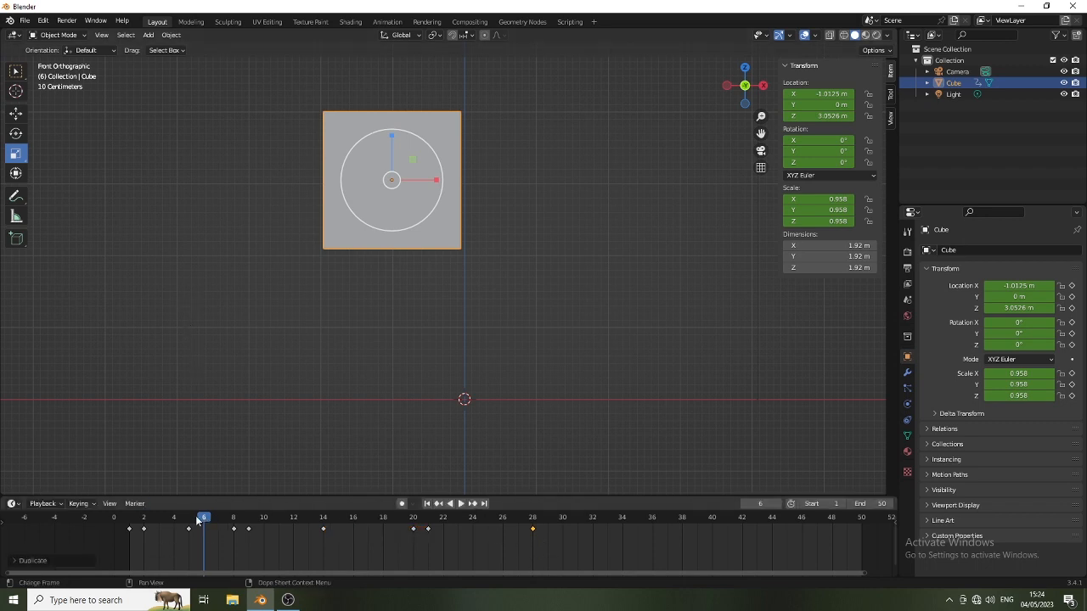
# Play the animation from frame 0 past frame 28 to check the second jump
pyautogui.moveTo(197, 518); pyautogui.dragTo(117, 527)
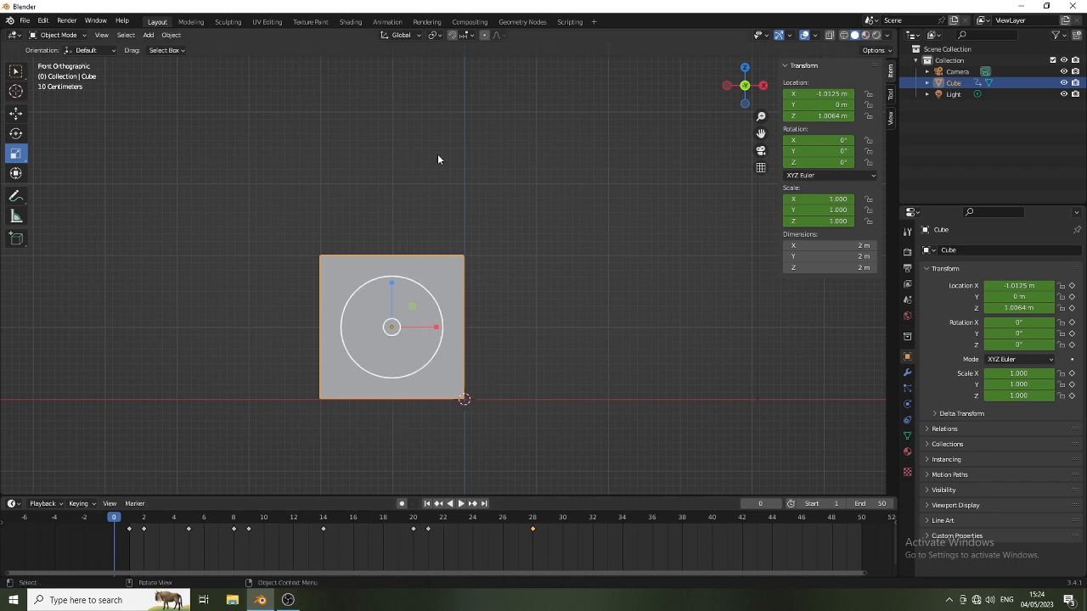
pyautogui.click(461, 503)
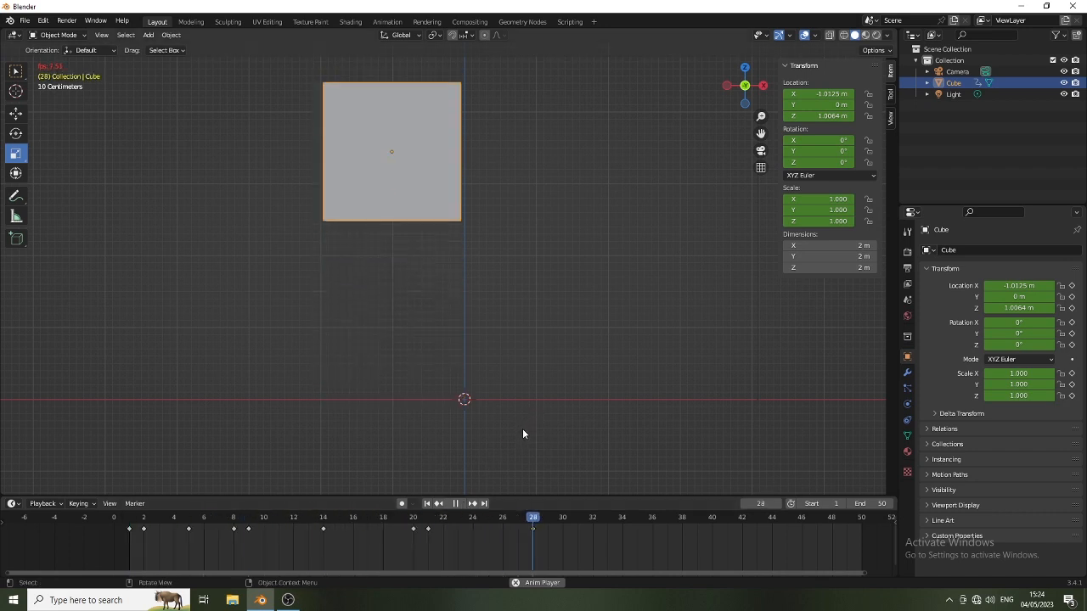
pyautogui.press('space')
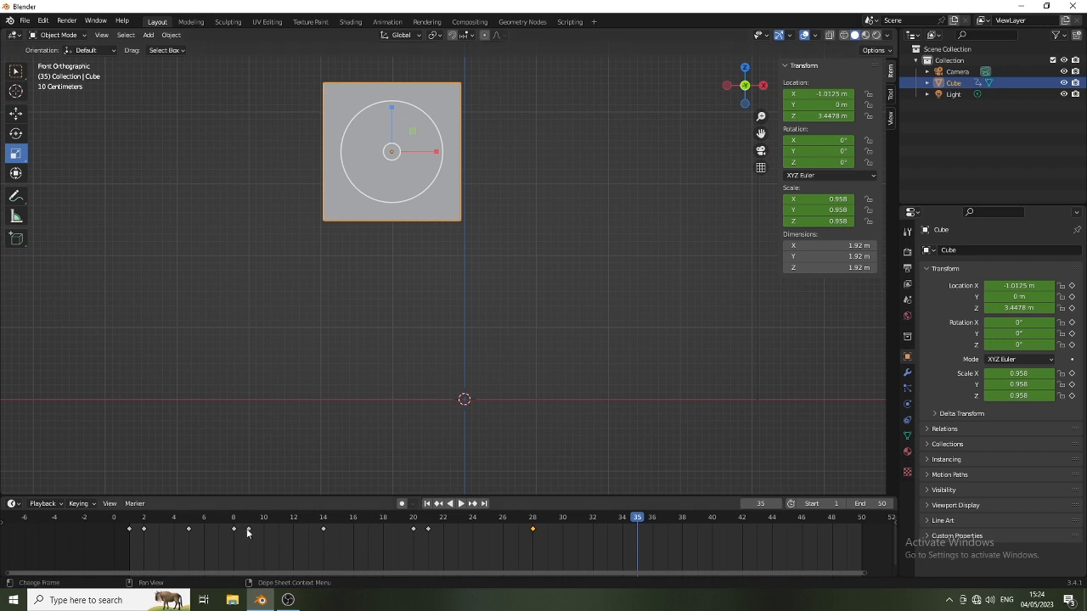
# Duplicate all keyframes from frame 8 through 28 and place the copies from frame 34 through 54
pyautogui.moveTo(230, 535); pyautogui.dragTo(548, 526)
pyautogui.press('g')
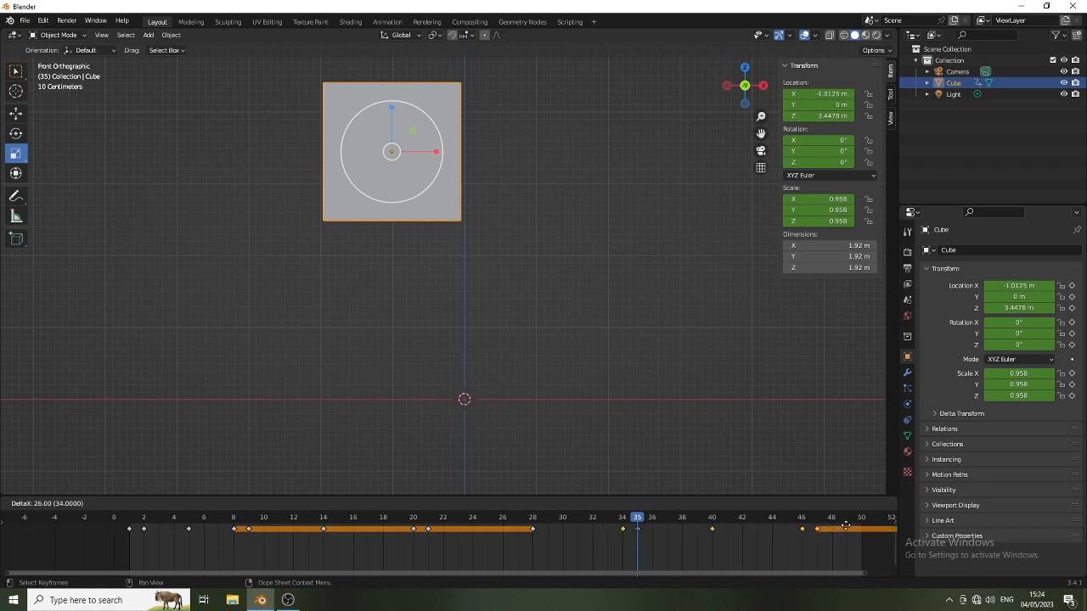
pyautogui.click(846, 524)
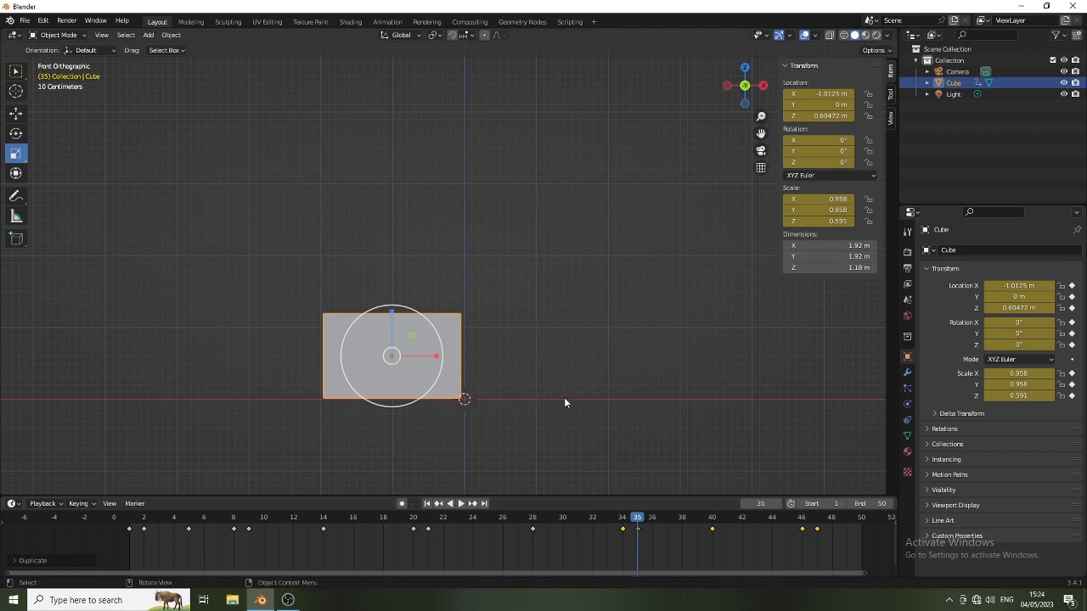
# Set the animation's end frame to 54 to include the last duplicated keyframe
pyautogui.scroll(-4, 574, 404)
pyautogui.scroll(-3, 676, 471)
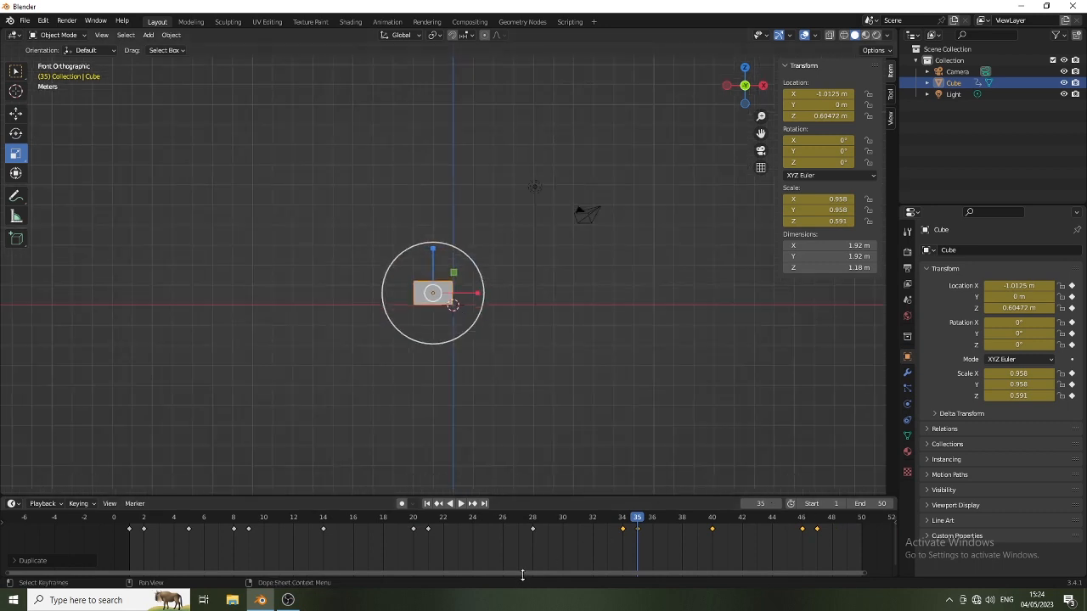
pyautogui.moveTo(532, 578); pyautogui.dragTo(775, 571)
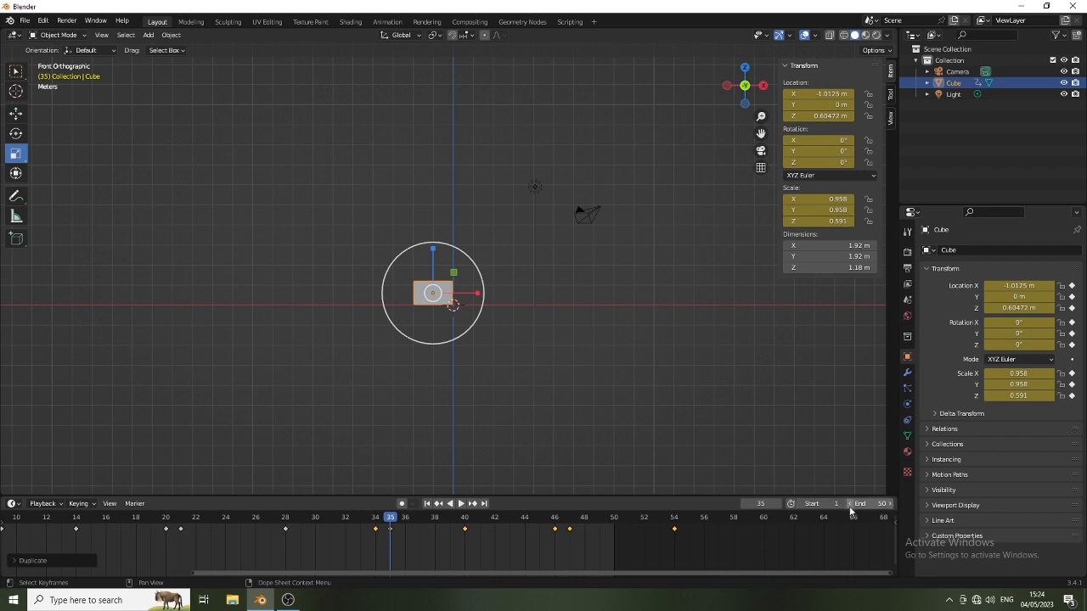
pyautogui.click(879, 504)
pyautogui.write('54')
pyautogui.press('Return')
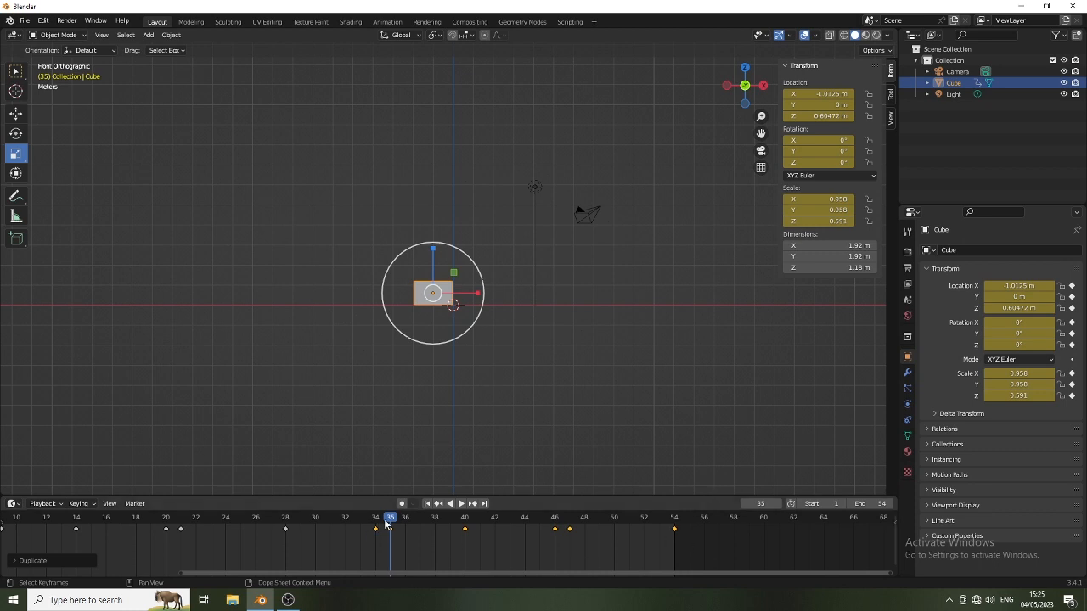
# Play the whole animation from frame 1, viewing the bouncing cube from the front and in perspective
pyautogui.click(428, 505)
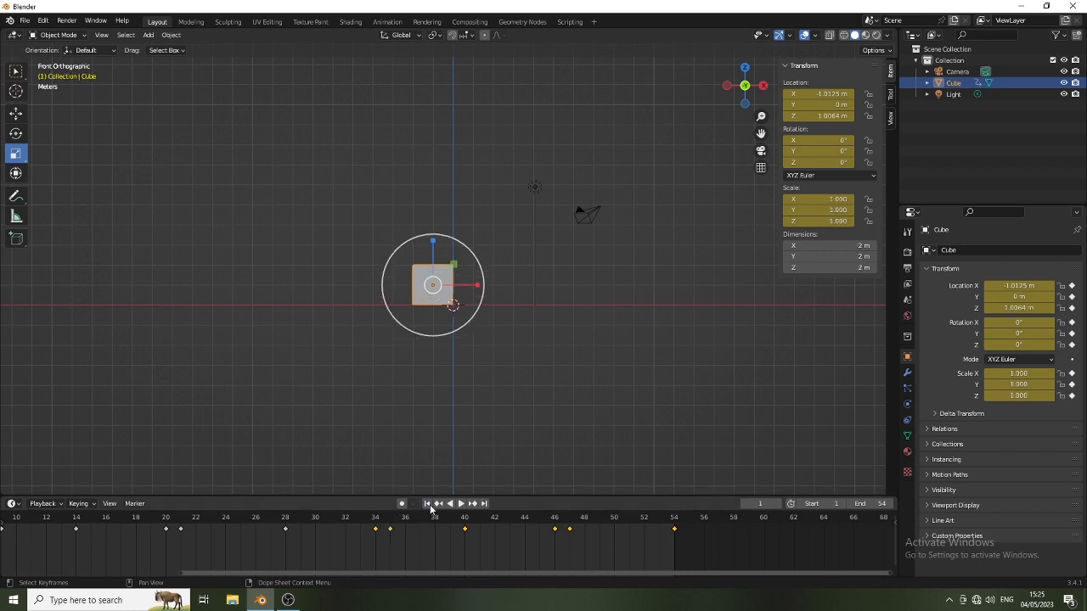
pyautogui.moveTo(350, 575); pyautogui.dragTo(245, 568)
pyautogui.press('Home')
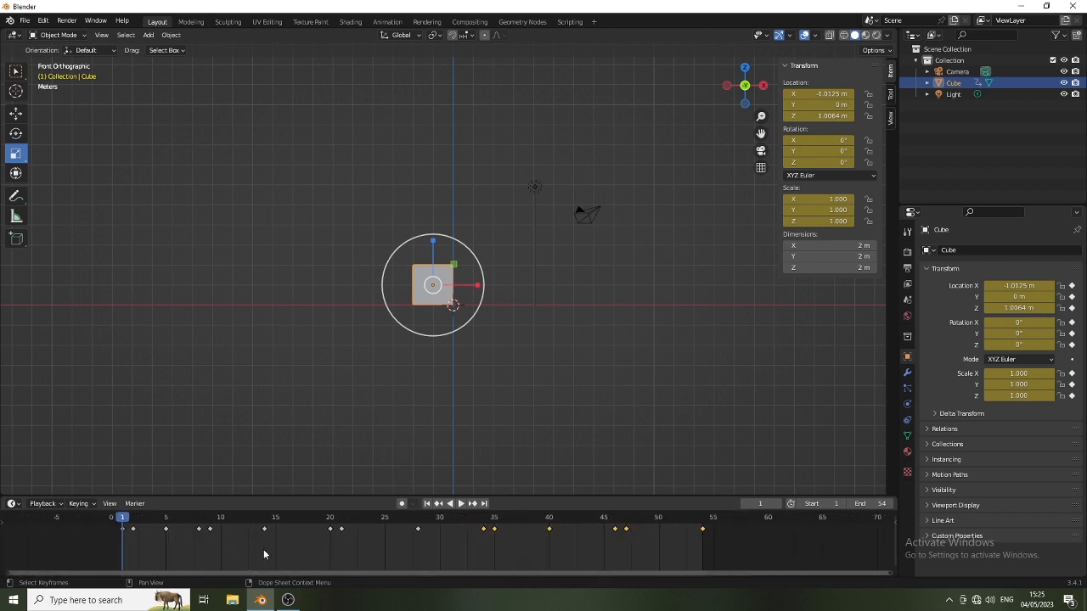
pyautogui.click(462, 504)
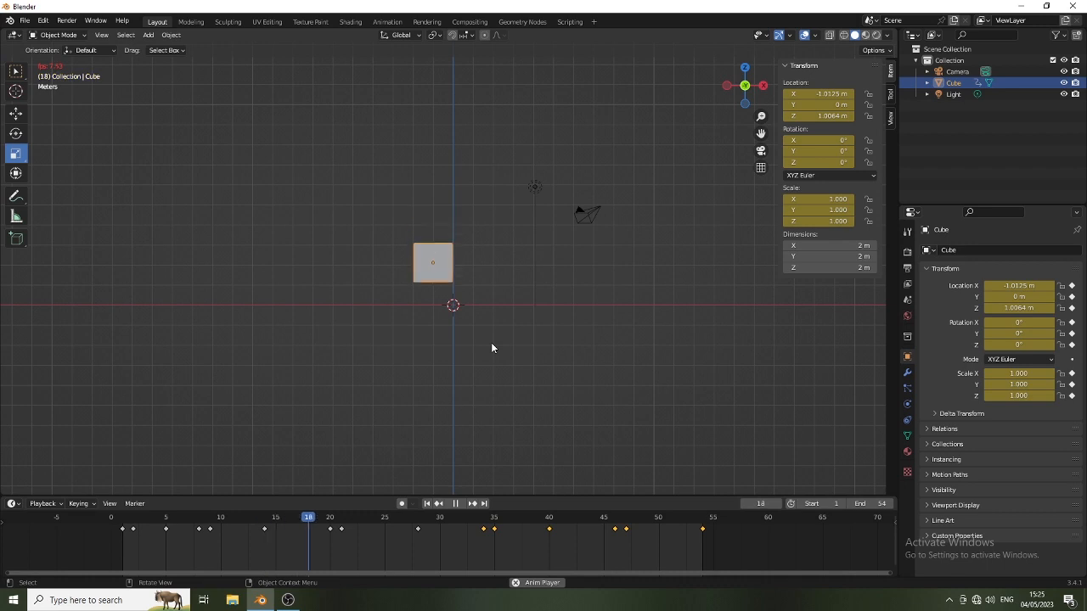
pyautogui.moveTo(508, 352); pyautogui.dragTo(360, 379, button='middle')
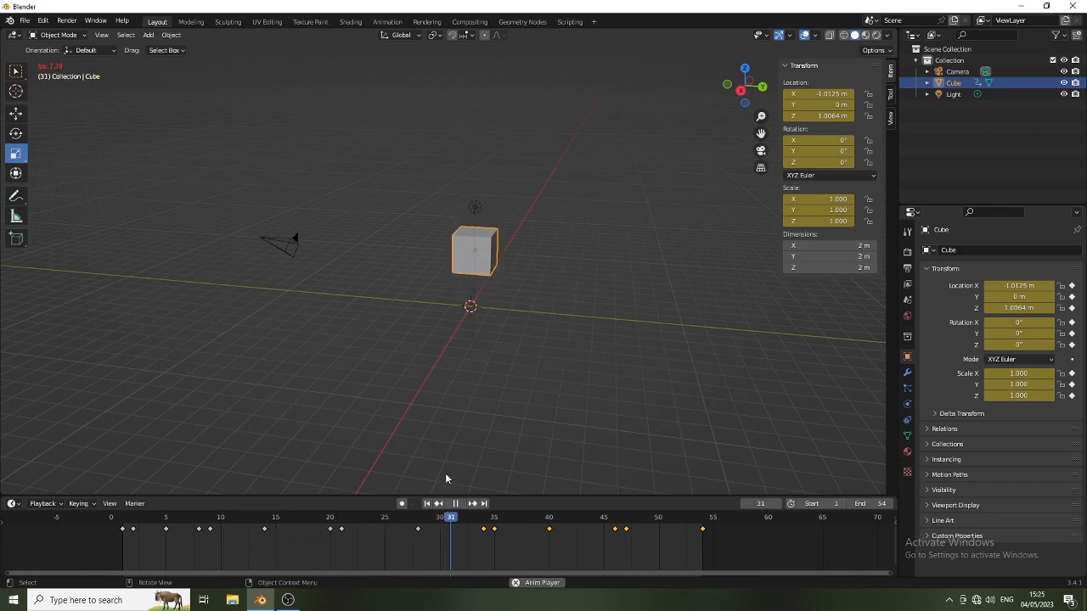
pyautogui.press('space')
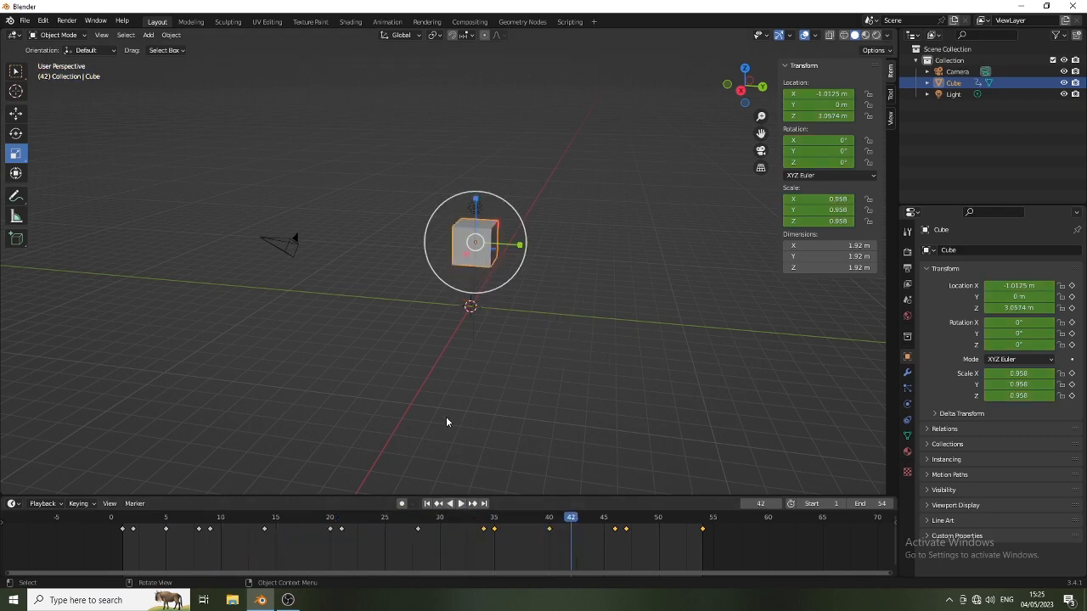
# Save the file as "bouncing box.blend" in the BLENDER PROJECTS folder on the USB drive (H:)
pyautogui.click(24, 20)
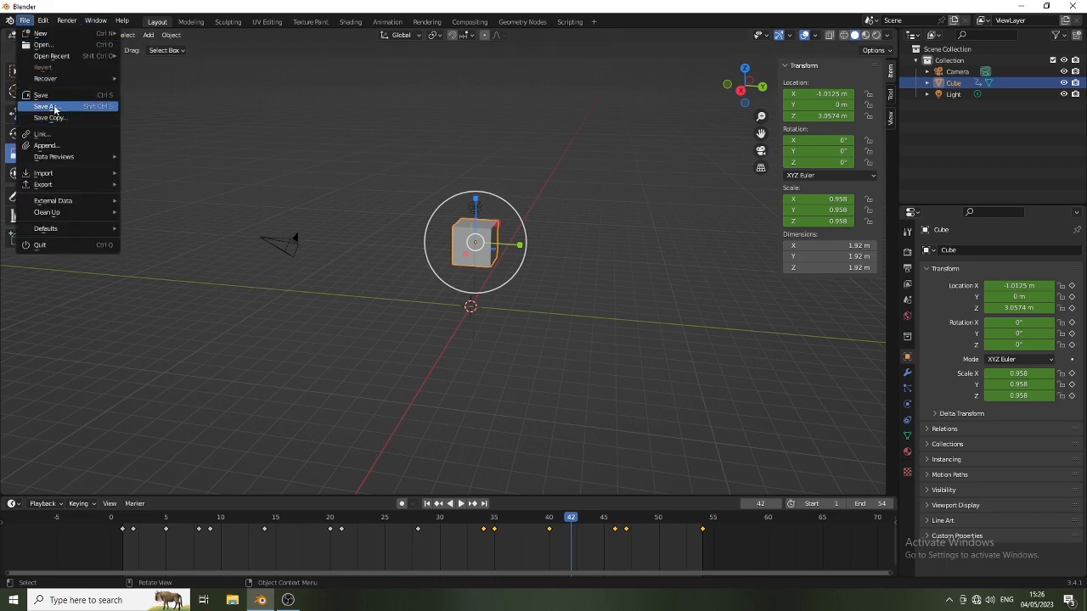
pyautogui.click(46, 106)
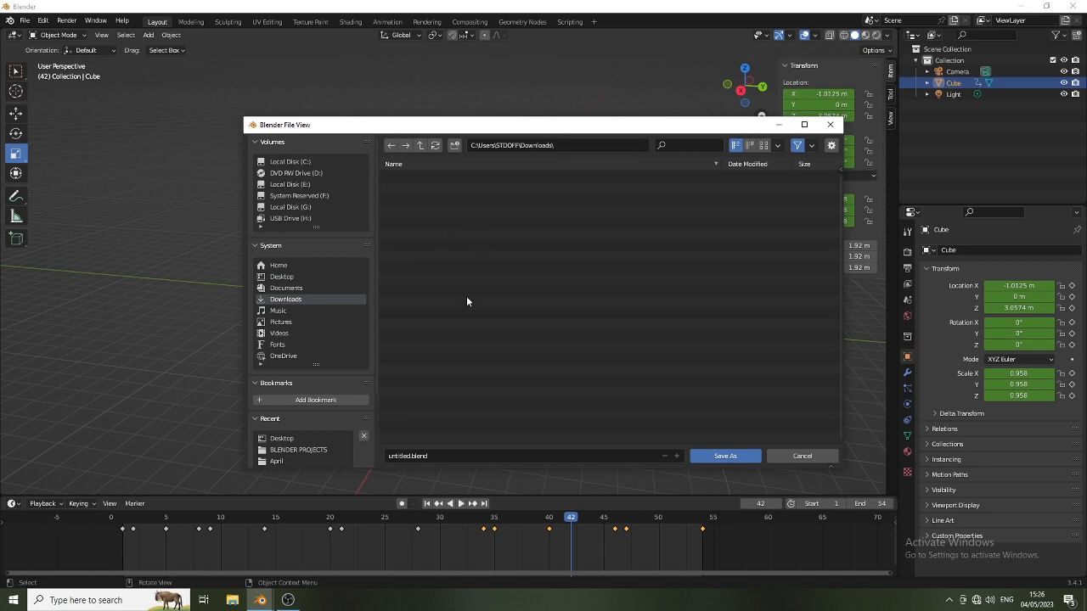
pyautogui.click(286, 220)
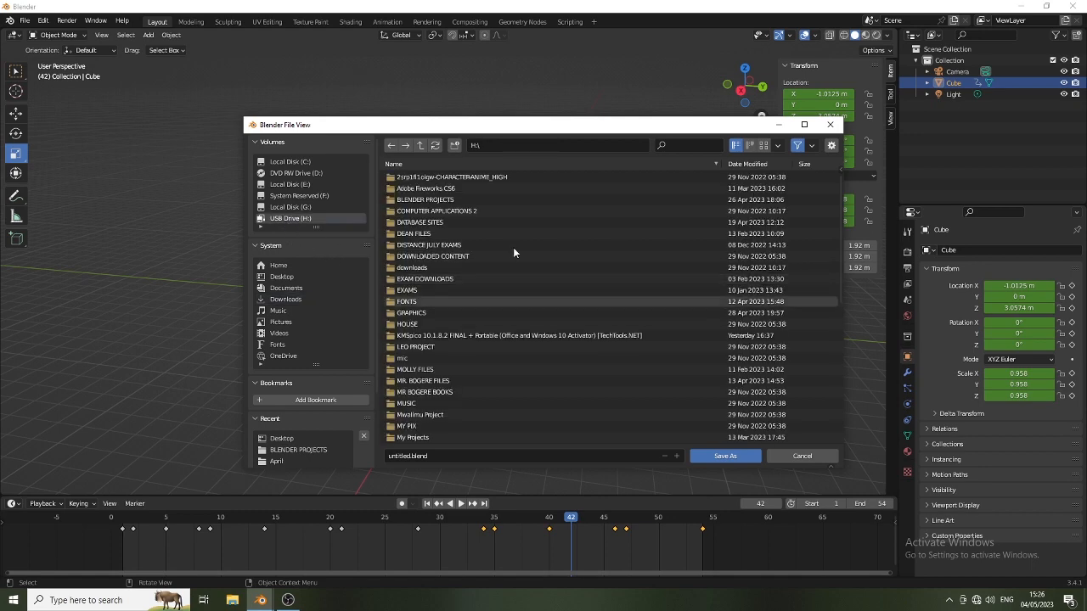
pyautogui.click(429, 202)
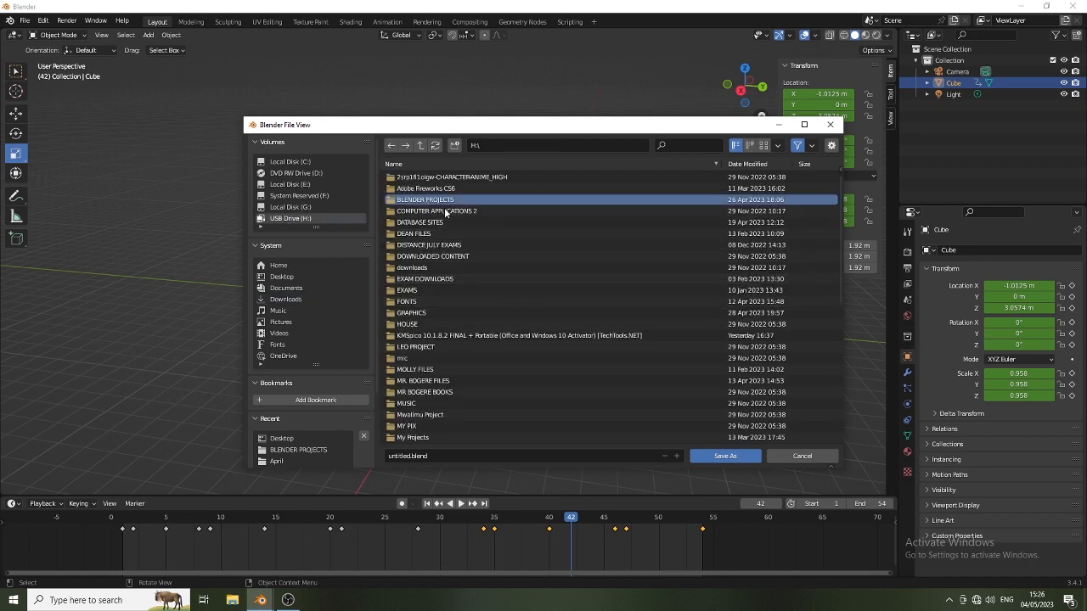
pyautogui.click(428, 458)
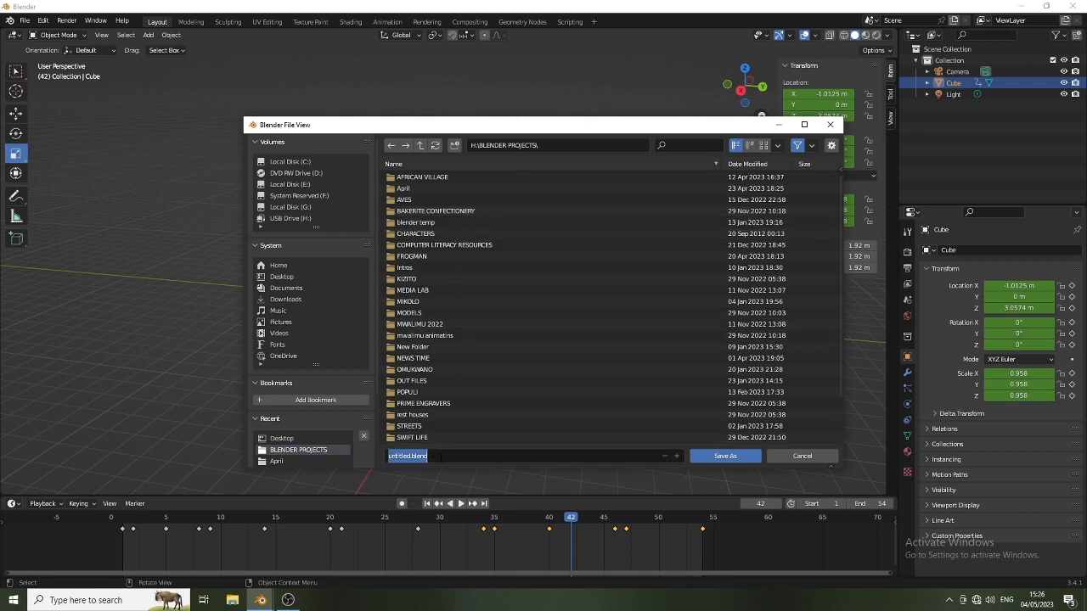
pyautogui.write('bouncing box')
pyautogui.press('Return')
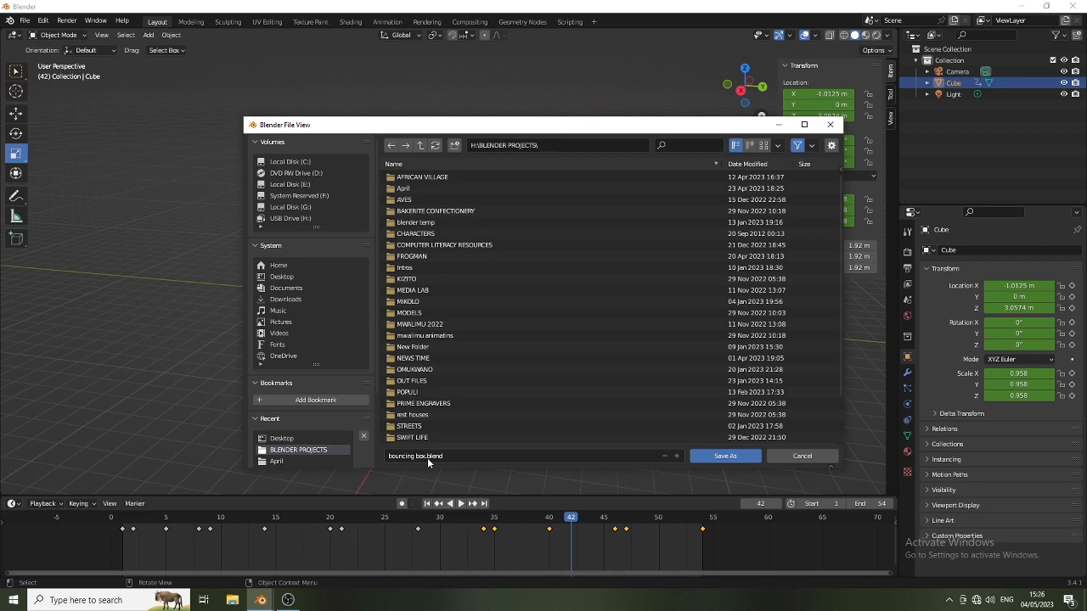
pyautogui.click(722, 457)
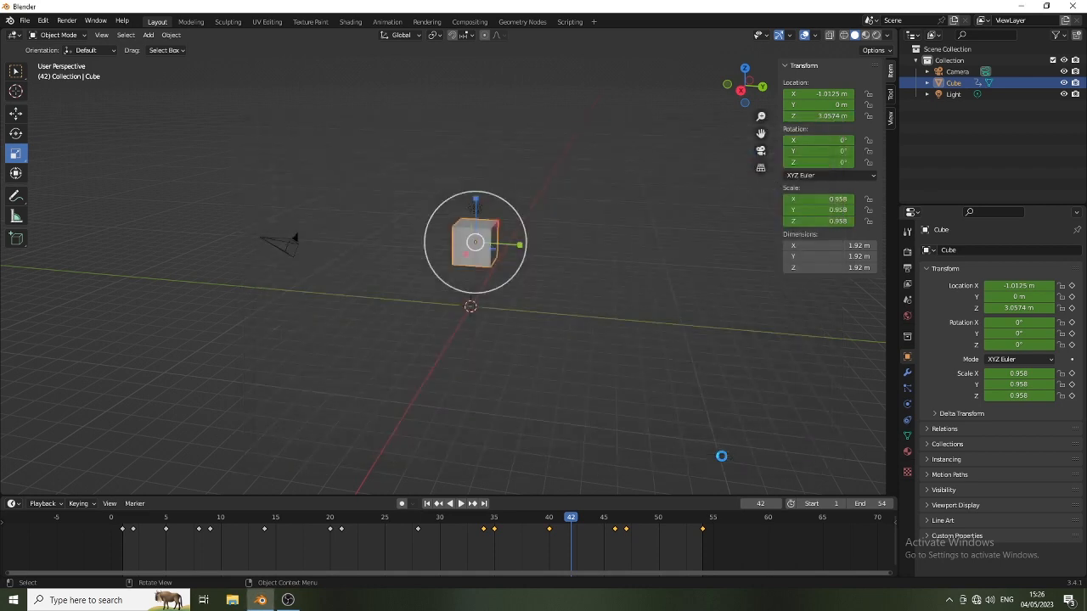